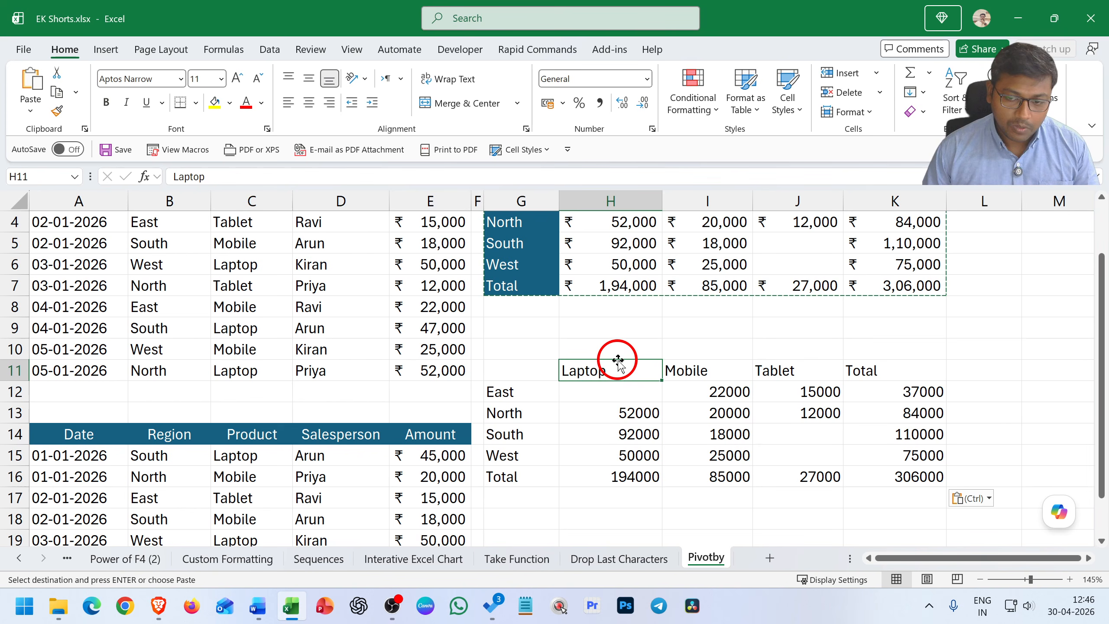
Move the date, region, product, salesperson and amount table from A14:E19 to cell H18
{"action": "scroll", "coordinate": [611, 369], "scroll_direction": "down", "scroll_amount": 2}
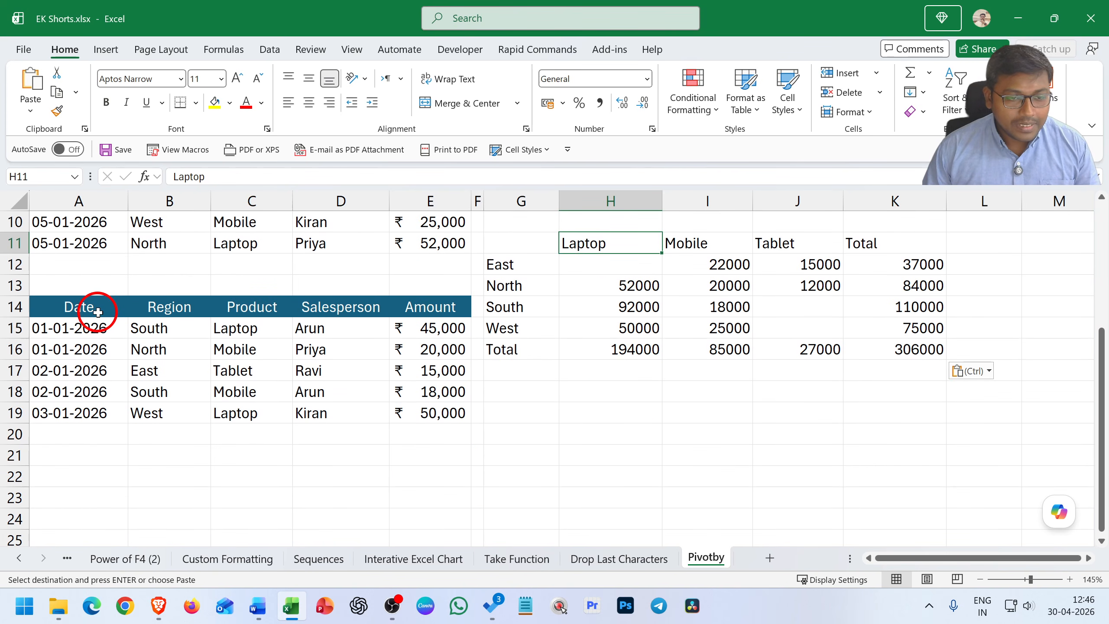
{"action": "left_click_drag", "start_coordinate": [92, 312], "coordinate": [428, 405]}
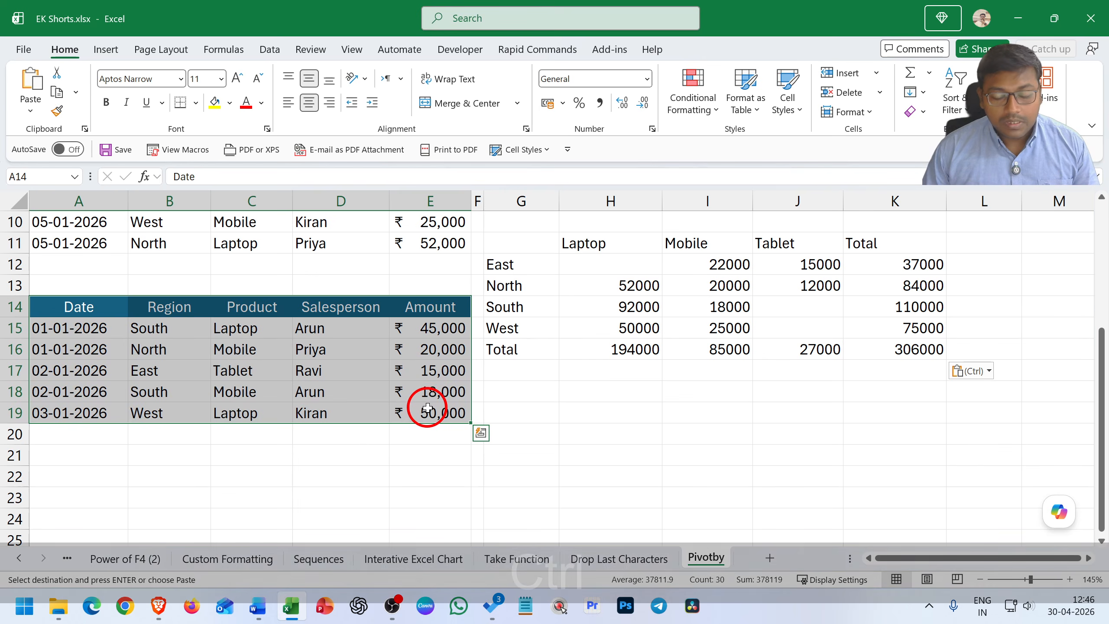
{"action": "key", "text": "ctrl+x"}
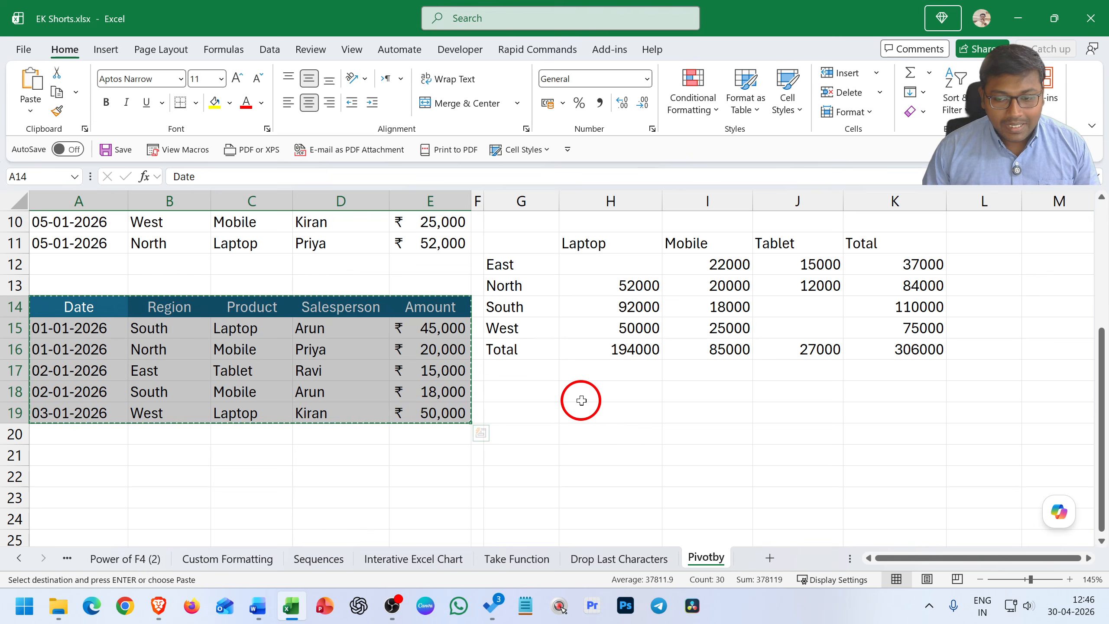
{"action": "left_click", "coordinate": [584, 395]}
{"action": "key", "text": "ctrl+v"}
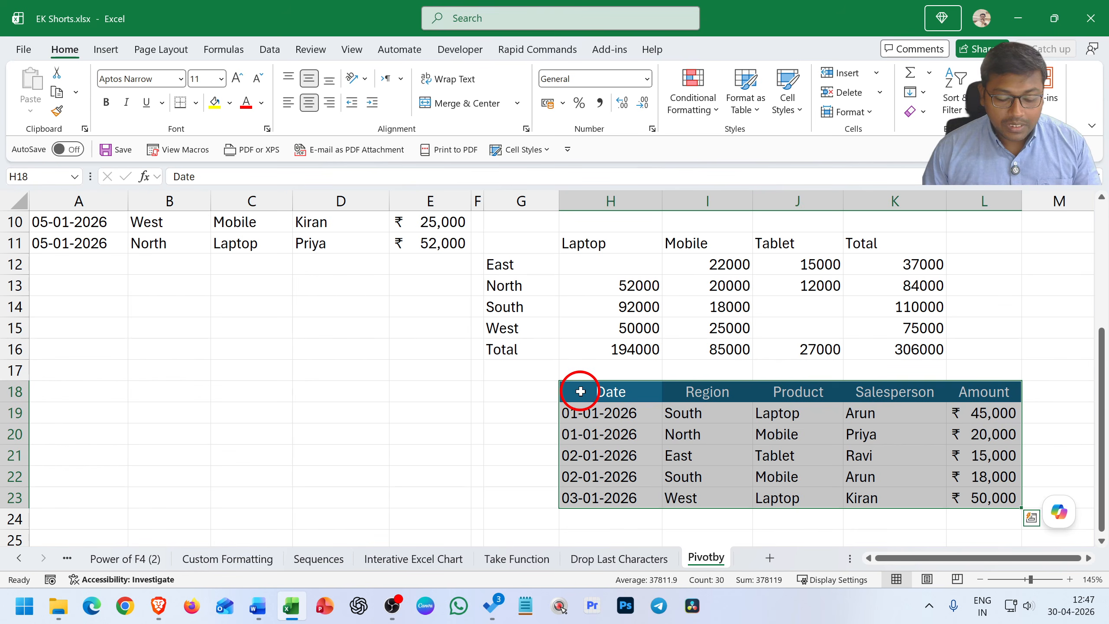
Undo the table move and the paste in G11:K16, and redo both
{"action": "key", "text": "ctrl"}
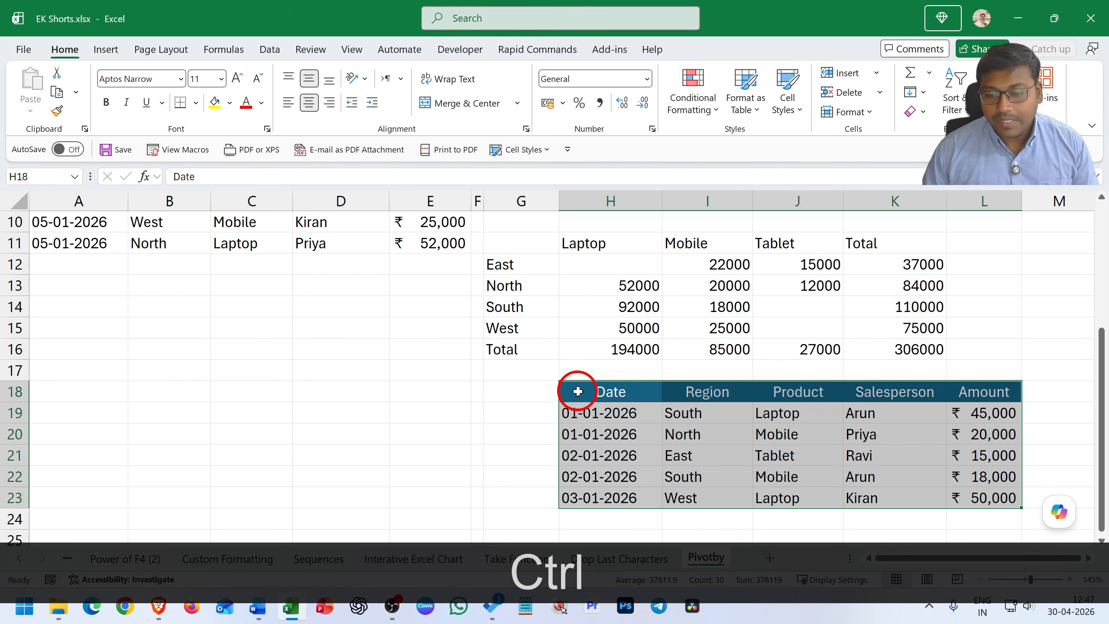
{"action": "key", "text": "ctrl+z"}
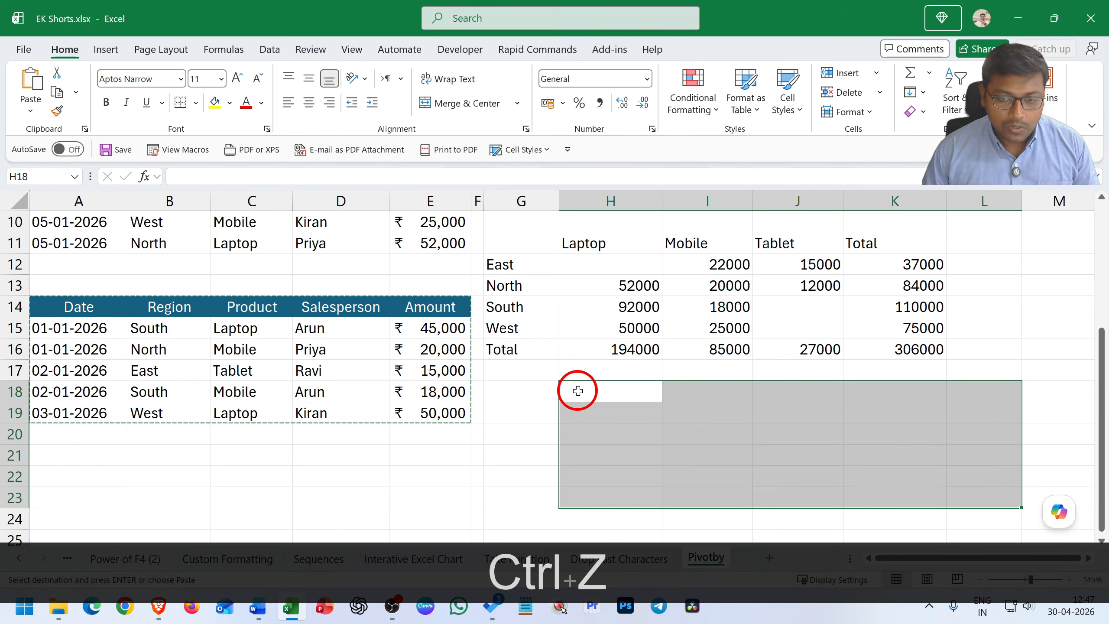
{"action": "key", "text": "ctrl+z"}
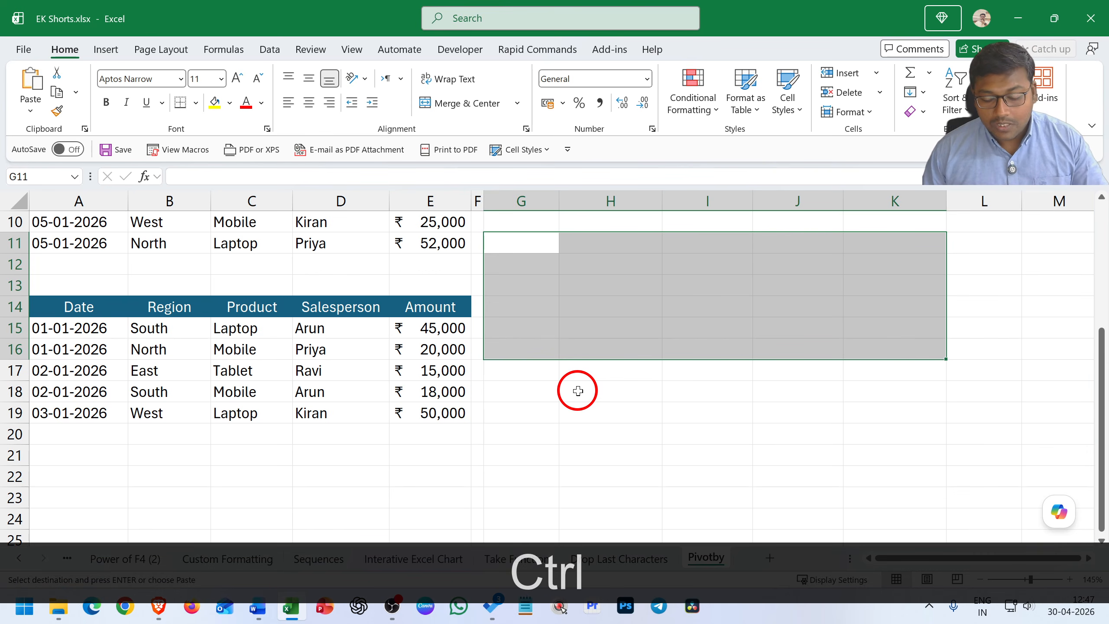
{"action": "key", "text": "ctrl+y"}
{"action": "key", "text": "ctrl+y"}
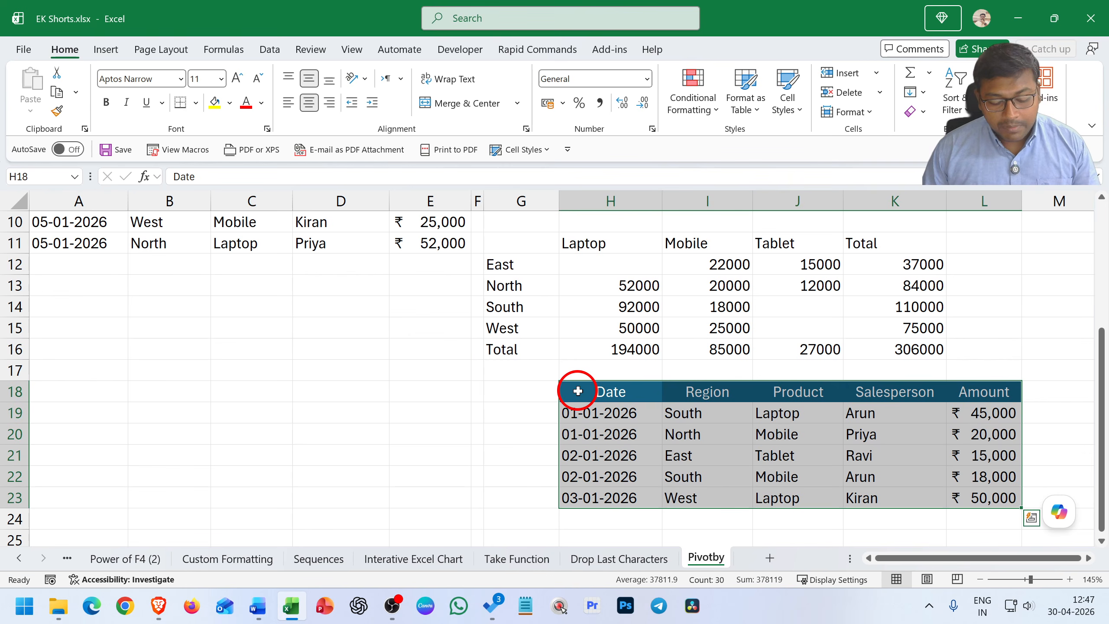
Save the workbook and select cell G13
{"action": "key", "text": "ctrl+s"}
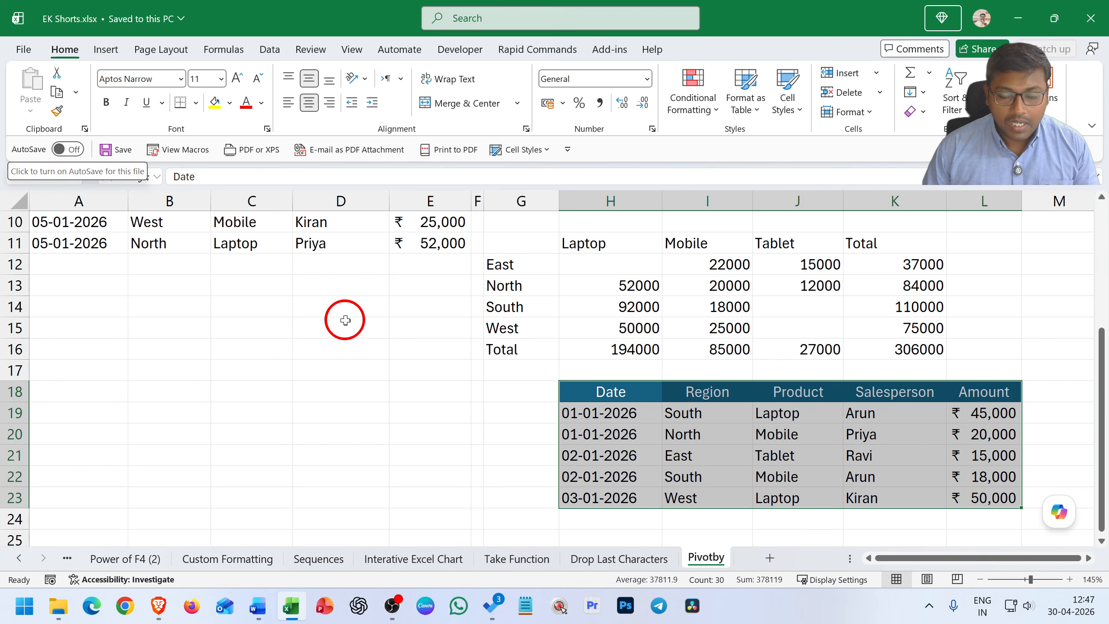
{"action": "key", "text": "ctrl+s"}
{"action": "left_click", "coordinate": [501, 289]}
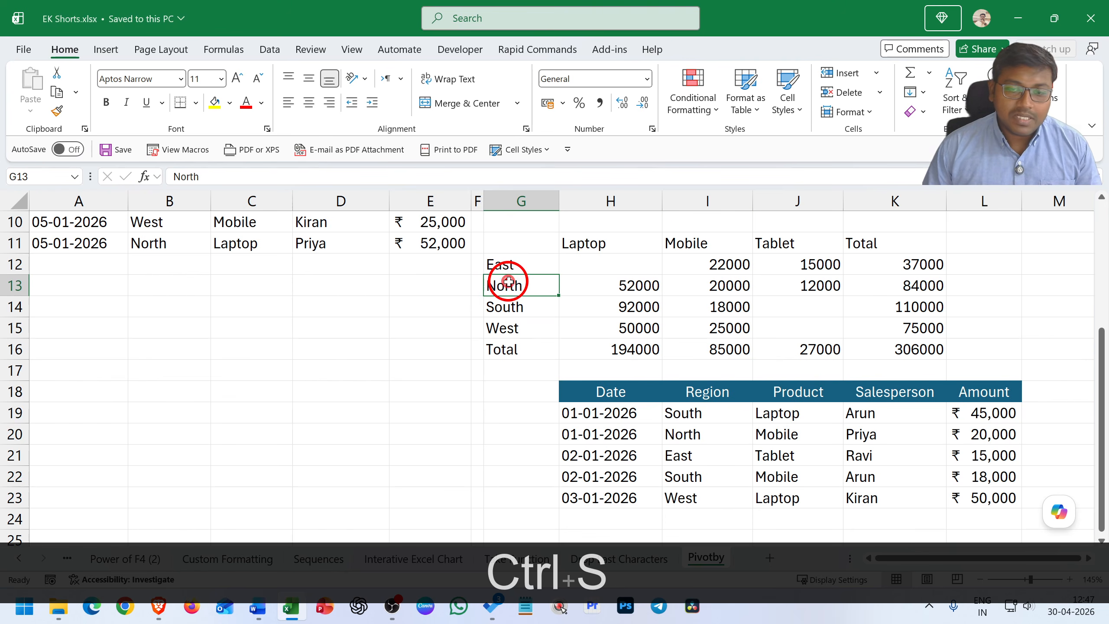
{"action": "scroll", "coordinate": [501, 296], "scroll_direction": "up", "scroll_amount": 3}
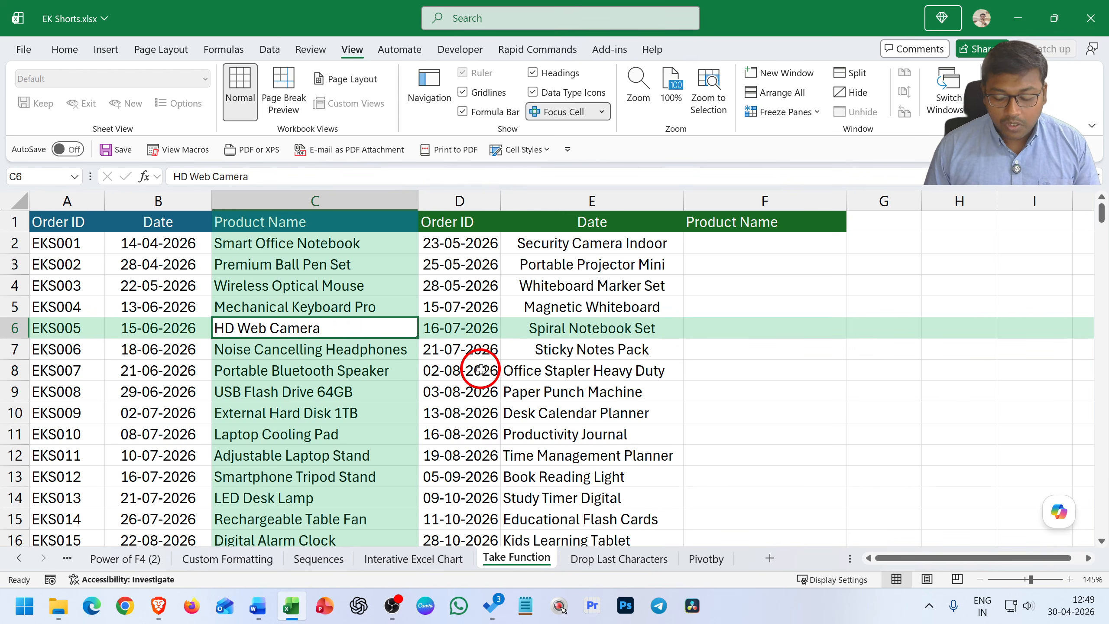
Jump between the edges of the data on the Take Function sheet, through E6, A6, E1 and E16, ending at E1
{"action": "key", "text": "ctrl+Right"}
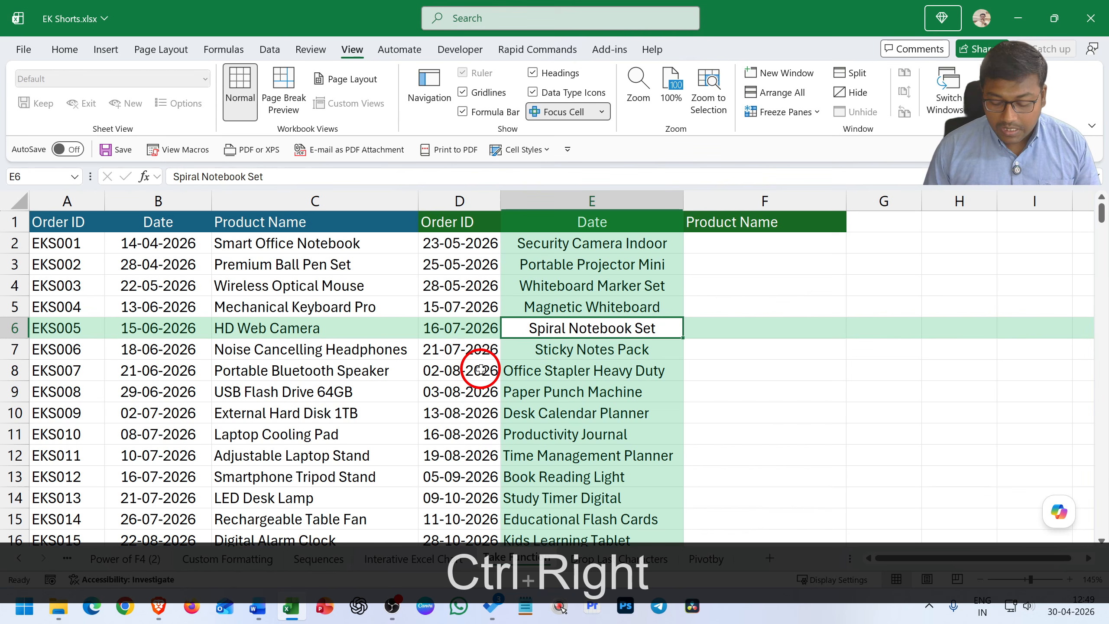
{"action": "key", "text": "ctrl+Left"}
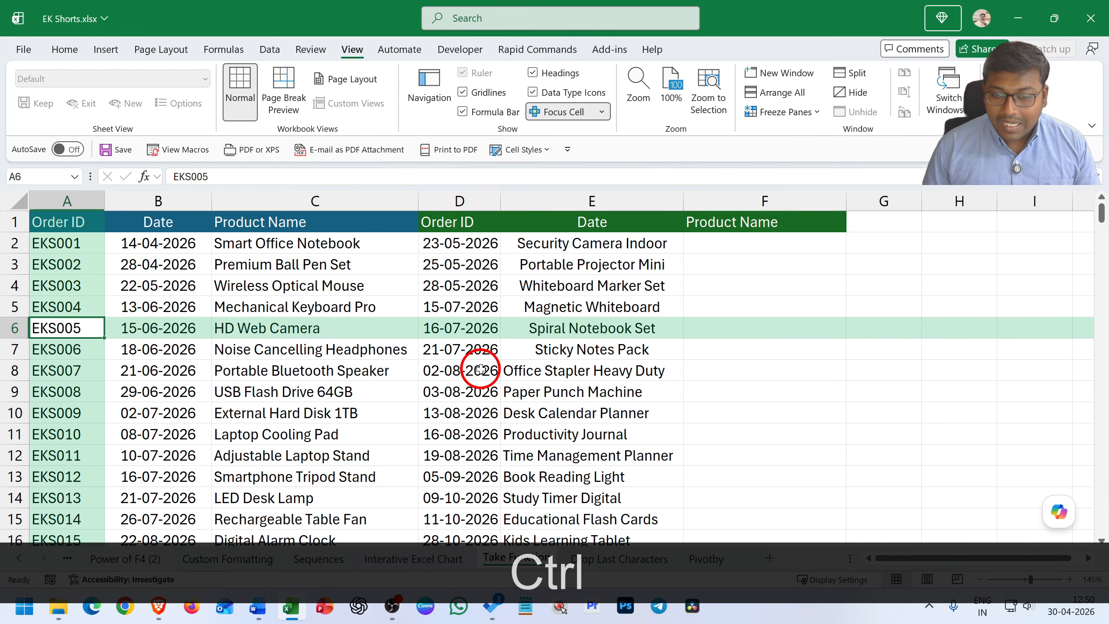
{"action": "key", "text": "ctrl+Right"}
{"action": "key", "text": "ctrl+Up"}
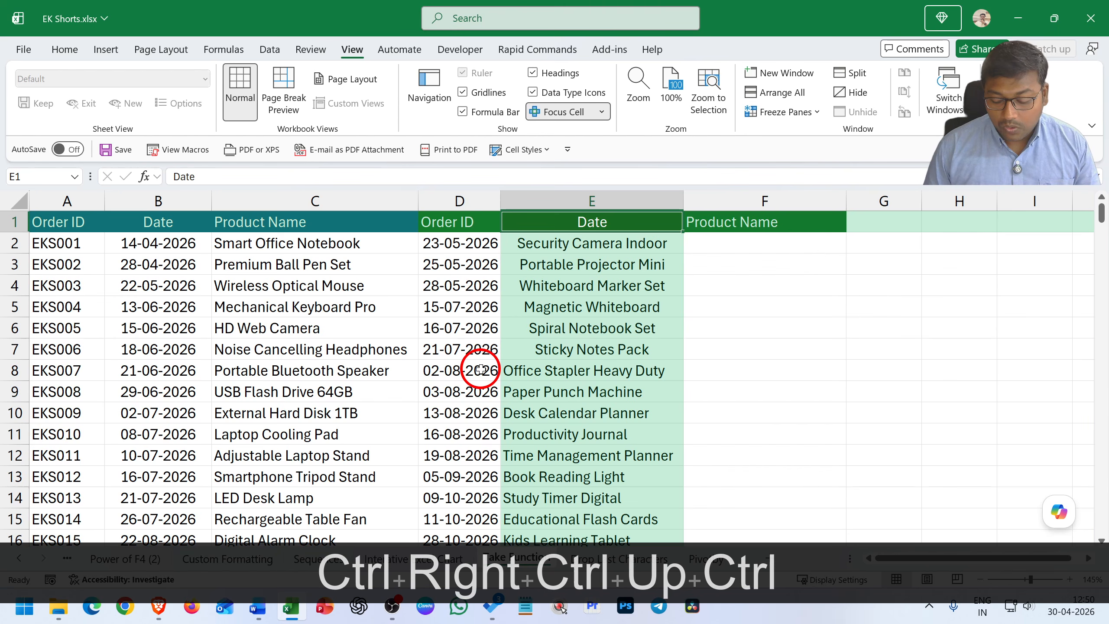
{"action": "key", "text": "ctrl+Down"}
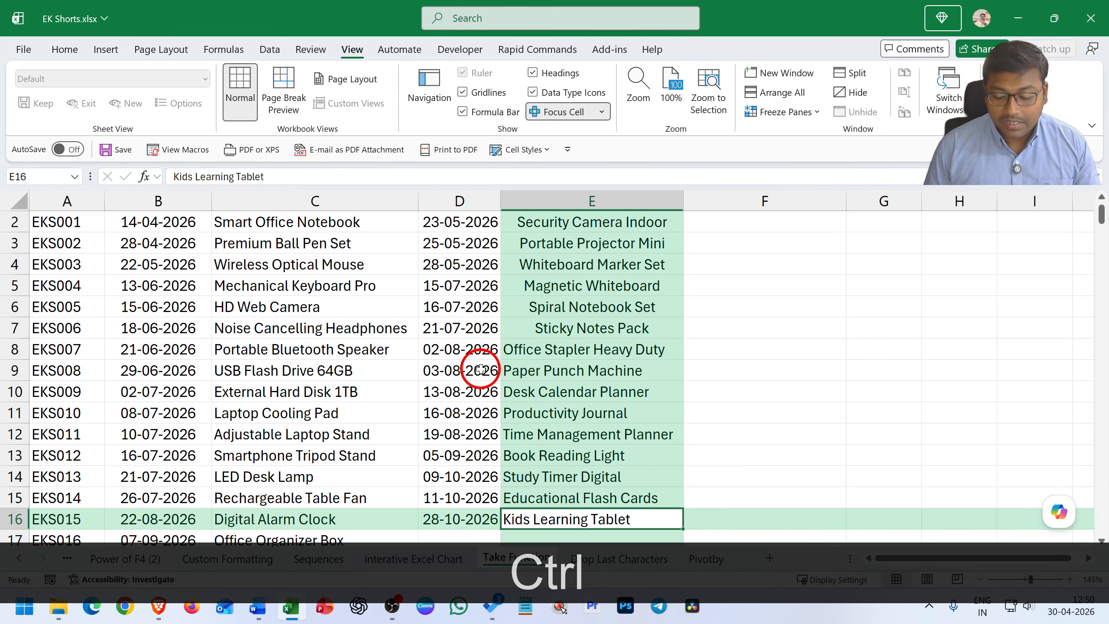
{"action": "key", "text": "ctrl+Up"}
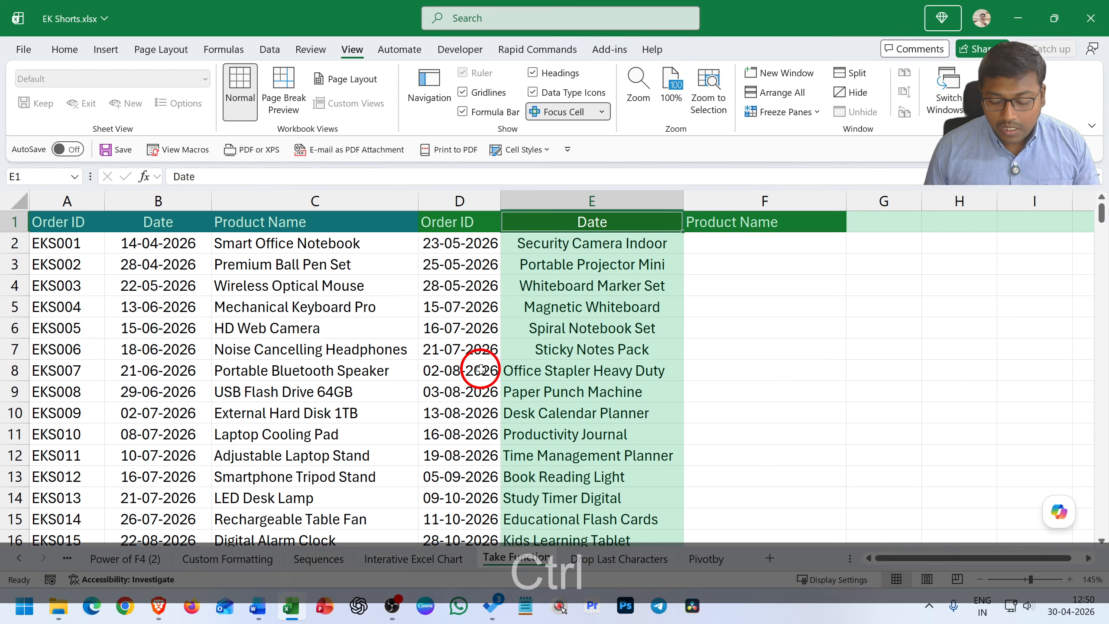
Extend the selection from E1 down to row 16 and across to column A, and return to E1
{"action": "key", "text": "ctrl+shift+Down"}
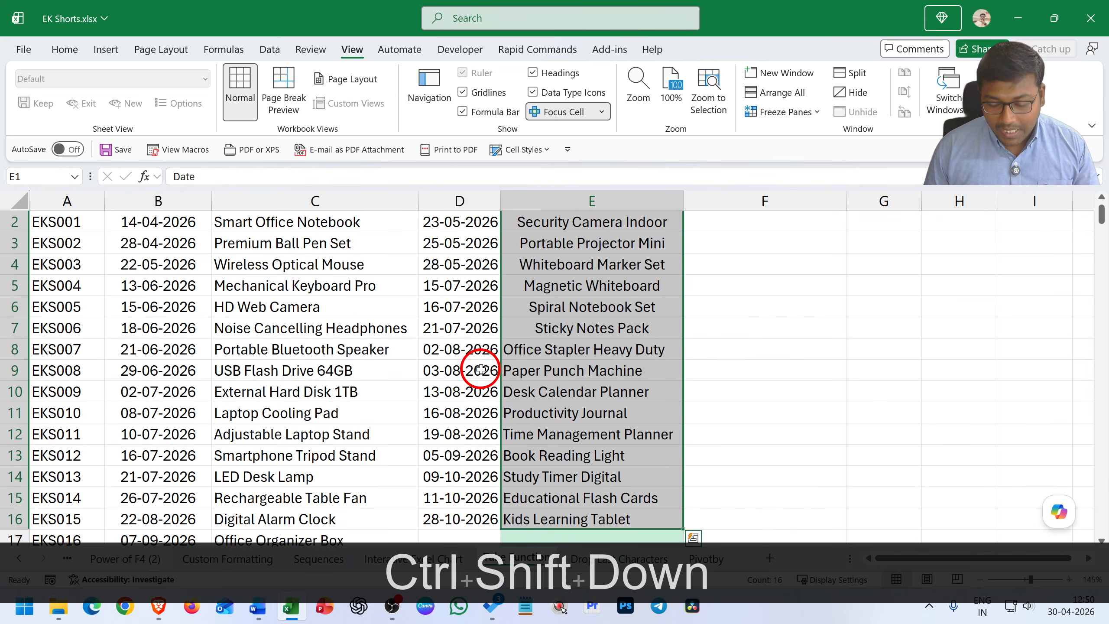
{"action": "key", "text": "ctrl+shift+Left"}
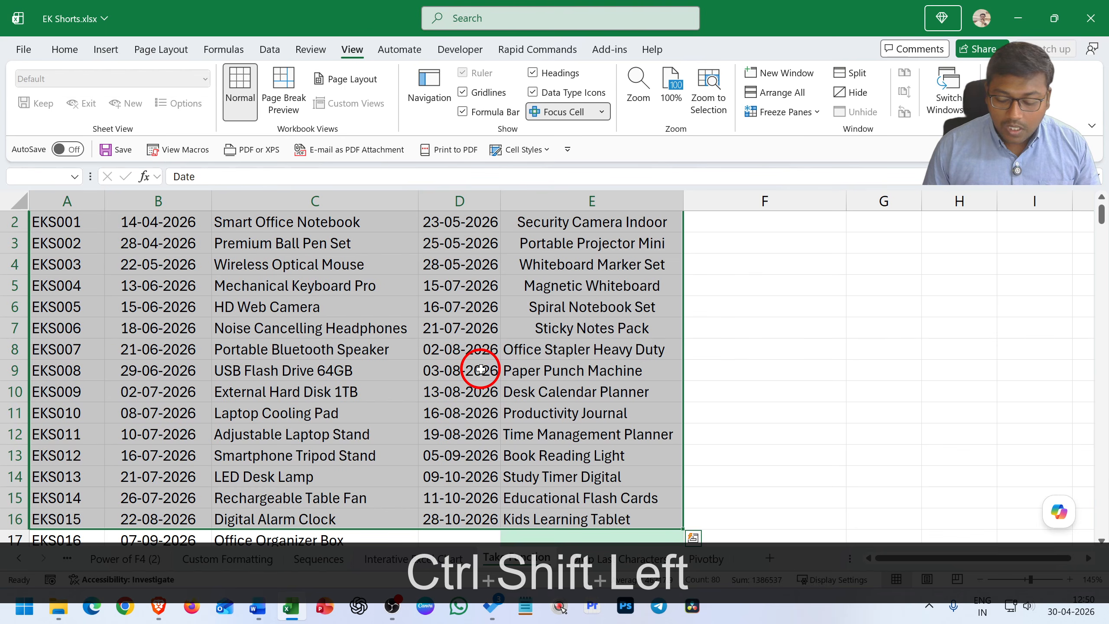
{"action": "key", "text": "ctrl+Up"}
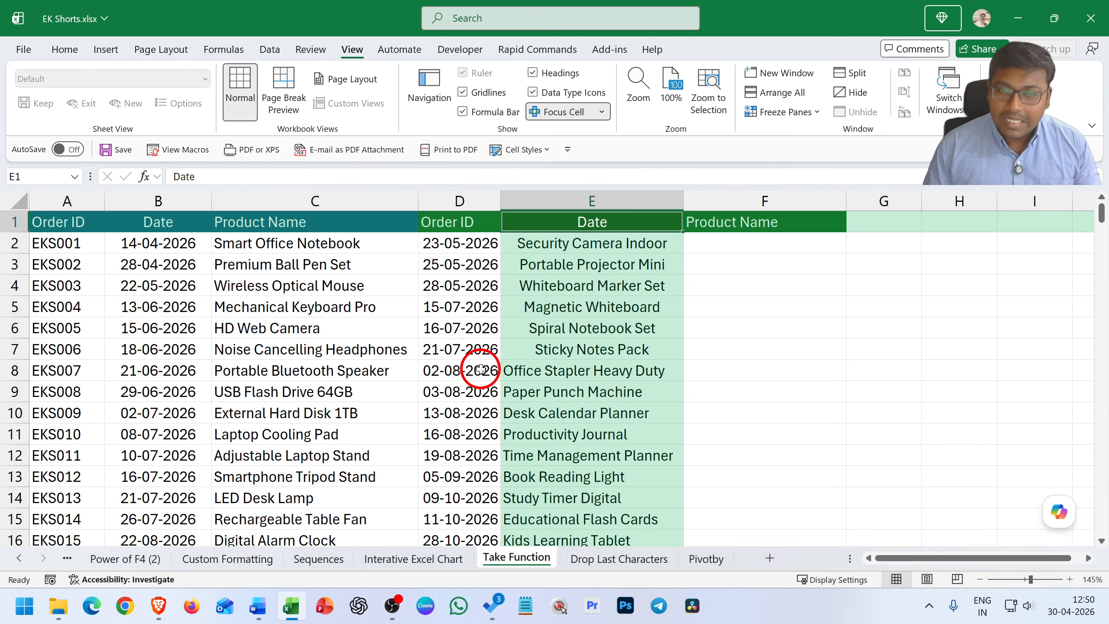
Jump to A1, on to the sheet's last used cell G251, and back to the first cell A1
{"action": "key", "text": "ctrl+Left"}
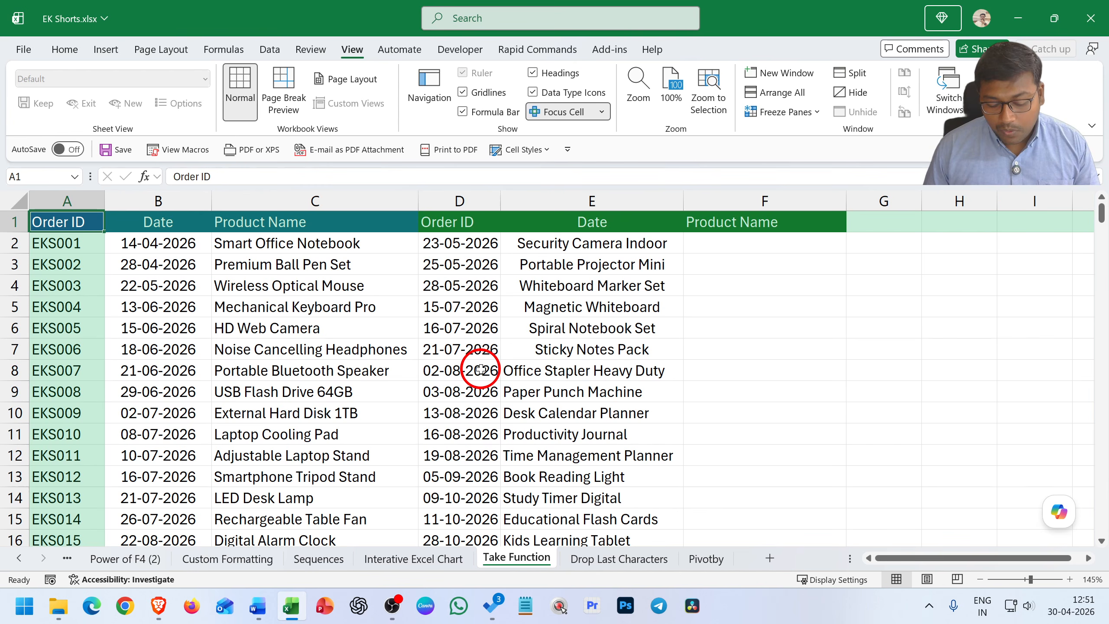
{"action": "key", "text": "ctrl+End"}
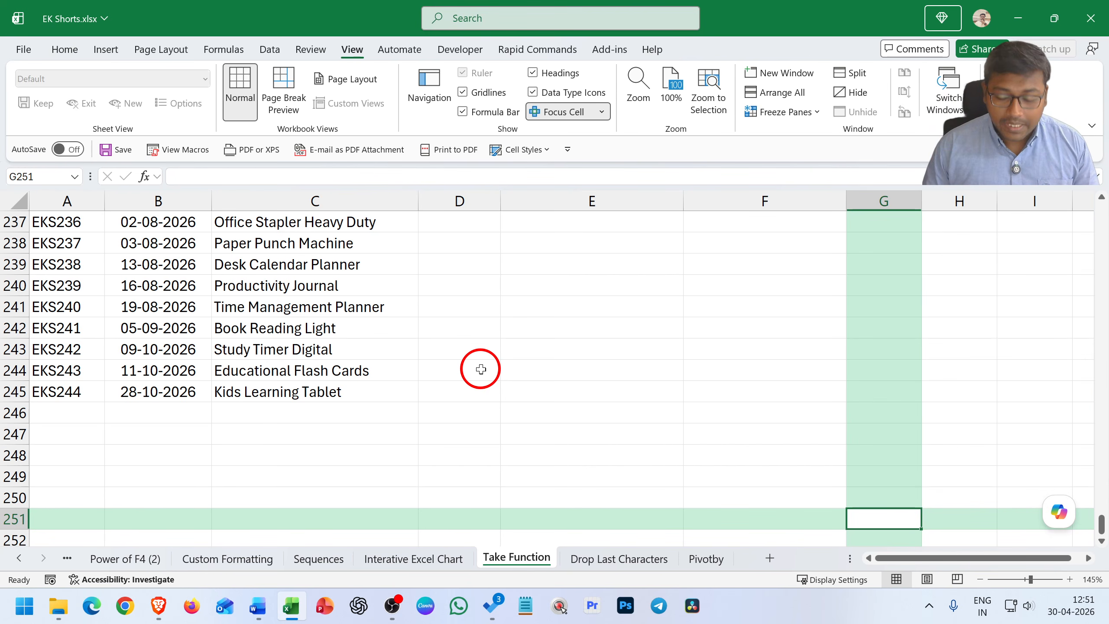
{"action": "key", "text": "ctrl+Home"}
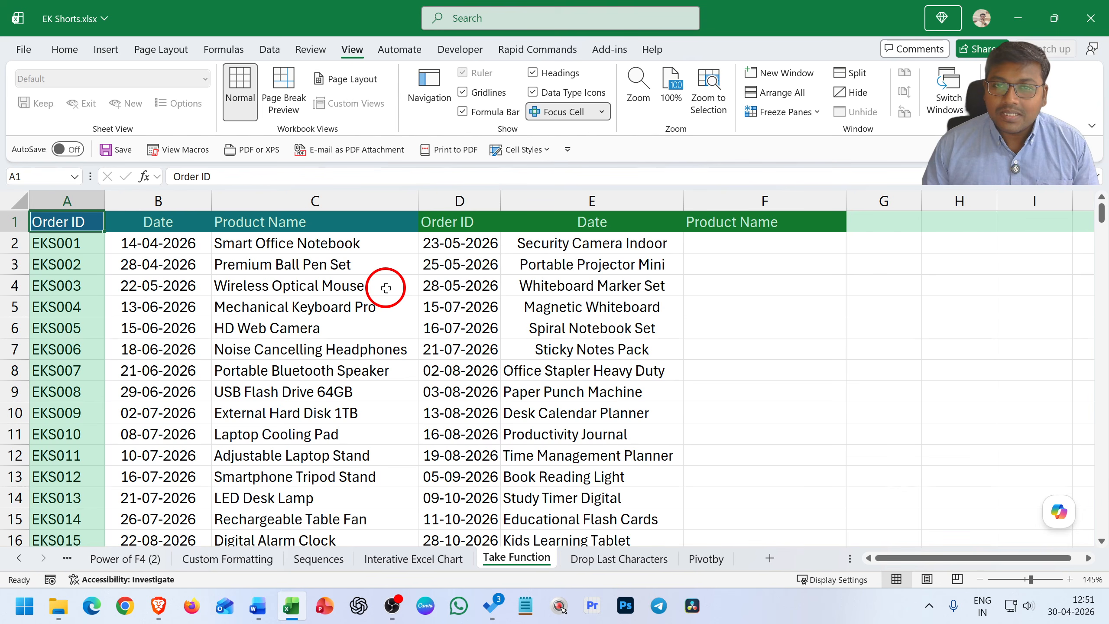
Switch to the Custom Formatting sheet and select the entire product table A1:D11 starting from cell C6
{"action": "key", "text": "ctrl+Page_Up"}
{"action": "key", "text": "ctrl+Page_Up"}
{"action": "key", "text": "ctrl+Page_Up"}
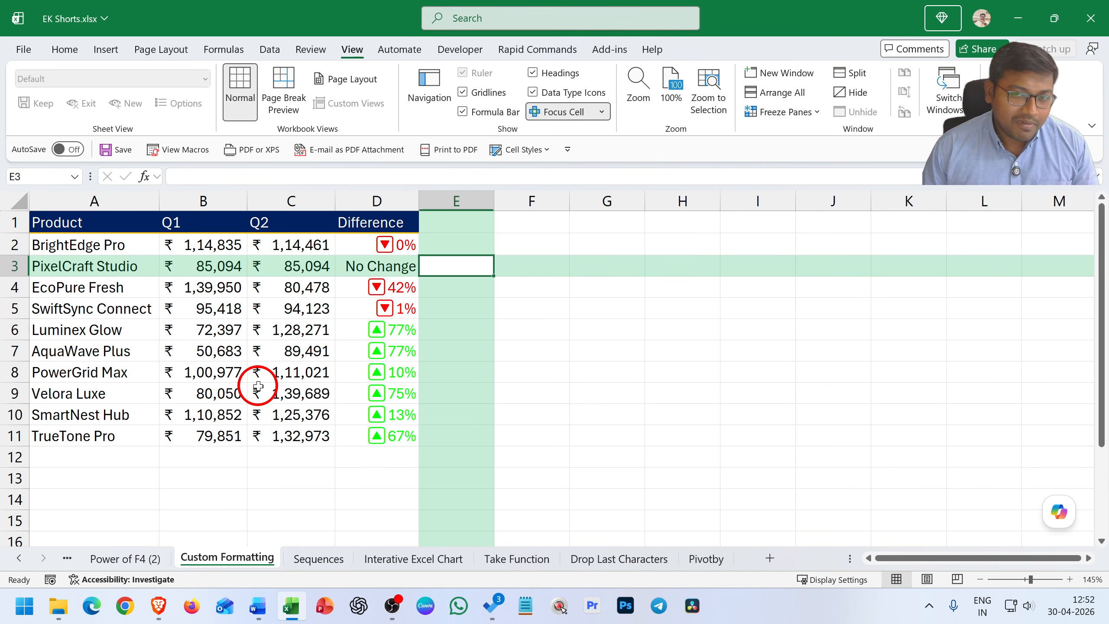
{"action": "left_click", "coordinate": [274, 328]}
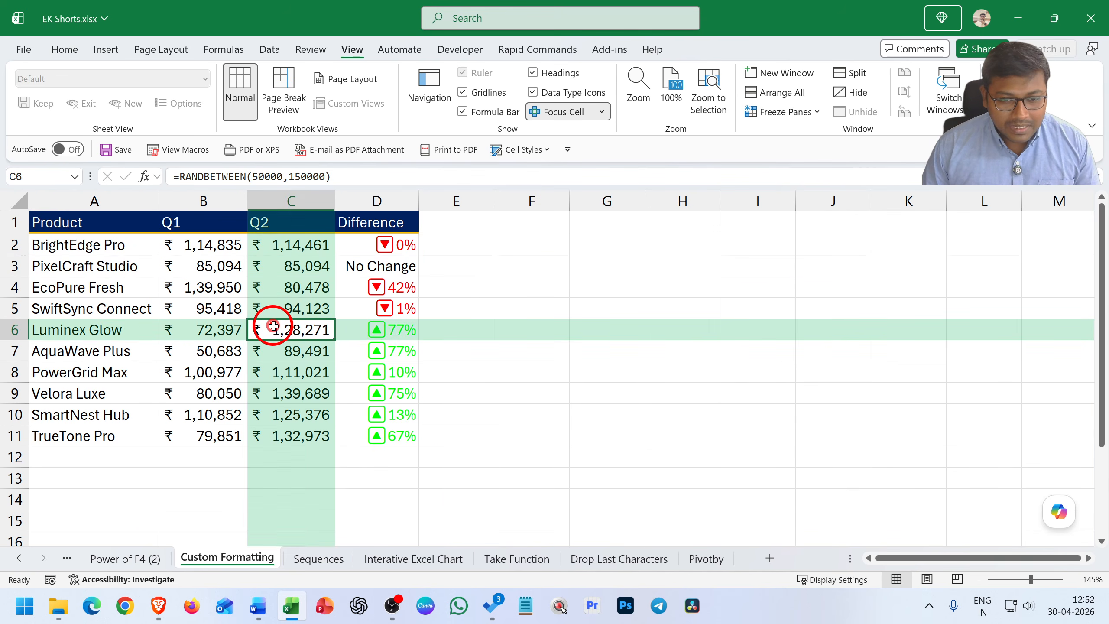
{"action": "key", "text": "ctrl+a"}
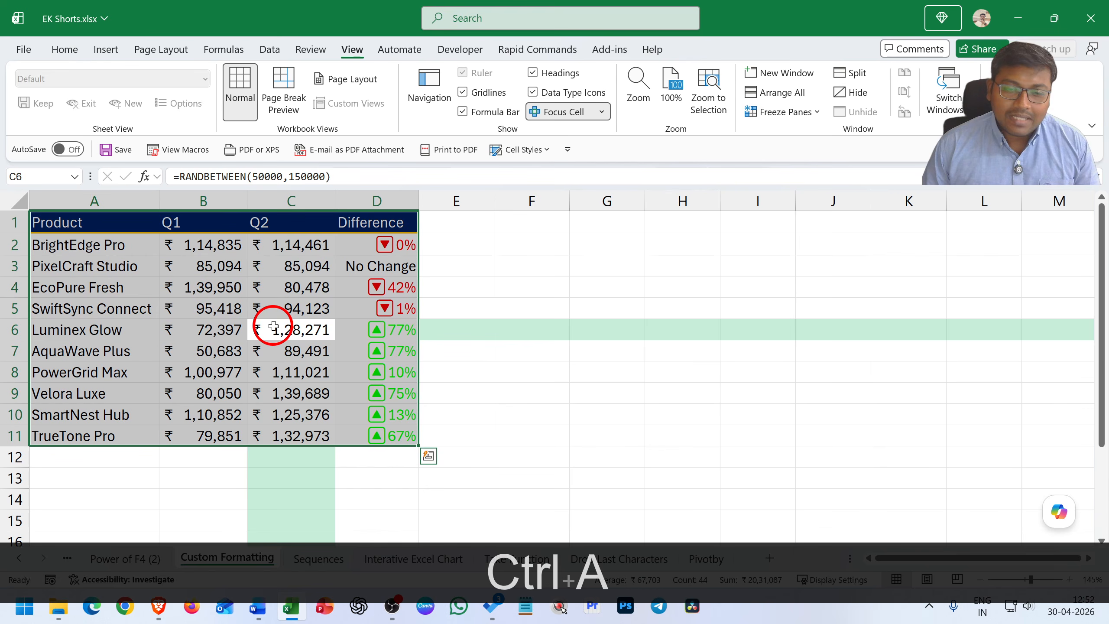
Select the entire product table again starting from cell B6, and clear the selection by moving to H4
{"action": "left_click", "coordinate": [256, 327]}
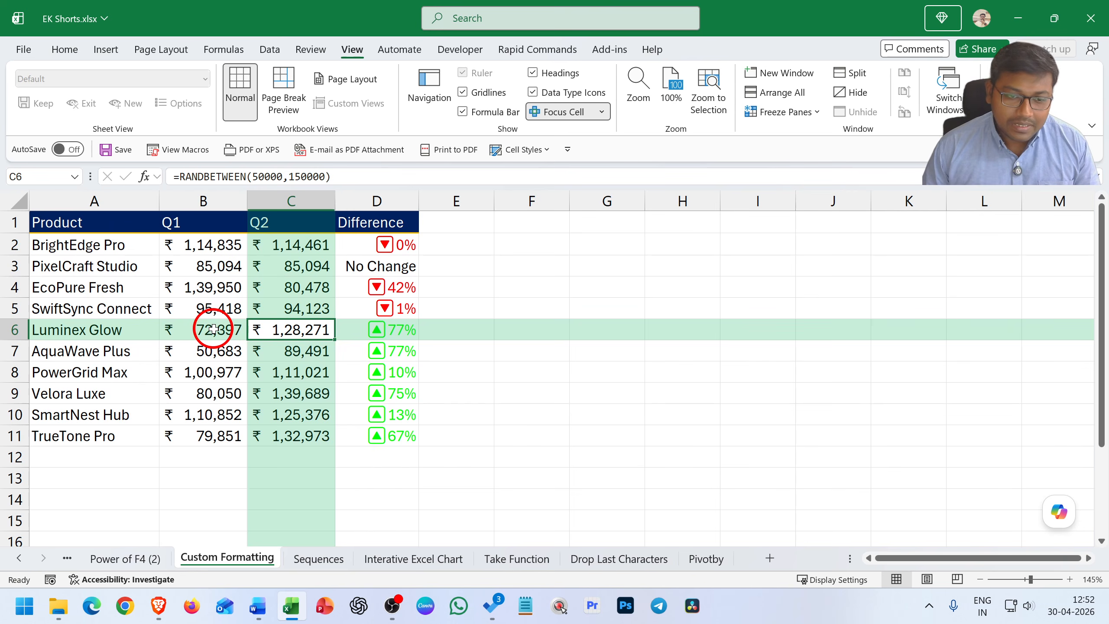
{"action": "left_click", "coordinate": [214, 328]}
{"action": "key", "text": "ctrl+a"}
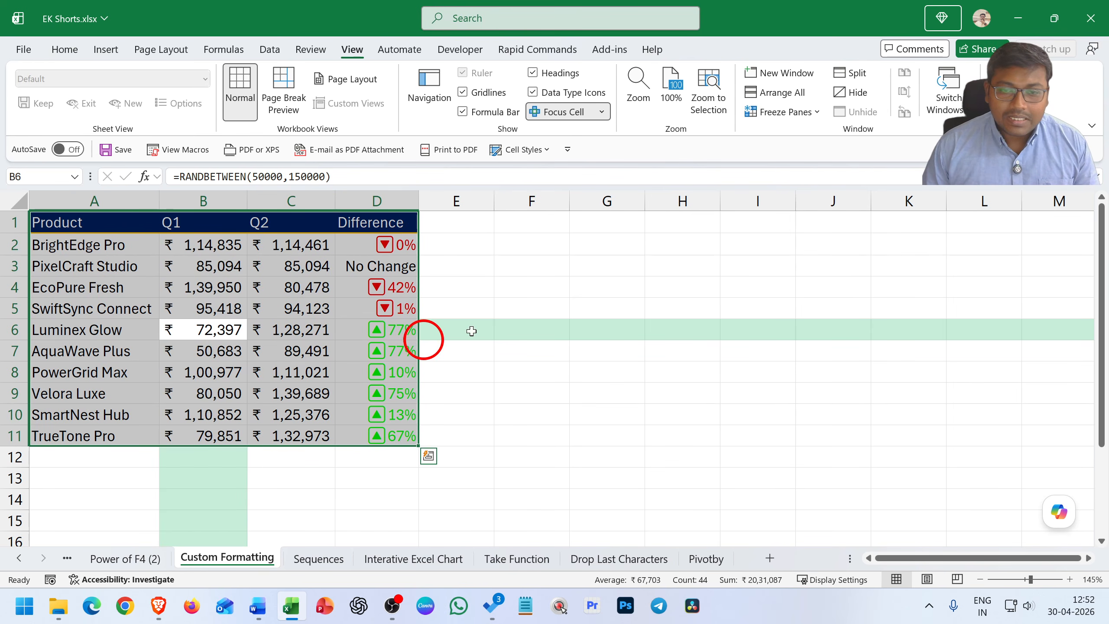
{"action": "left_click", "coordinate": [699, 295]}
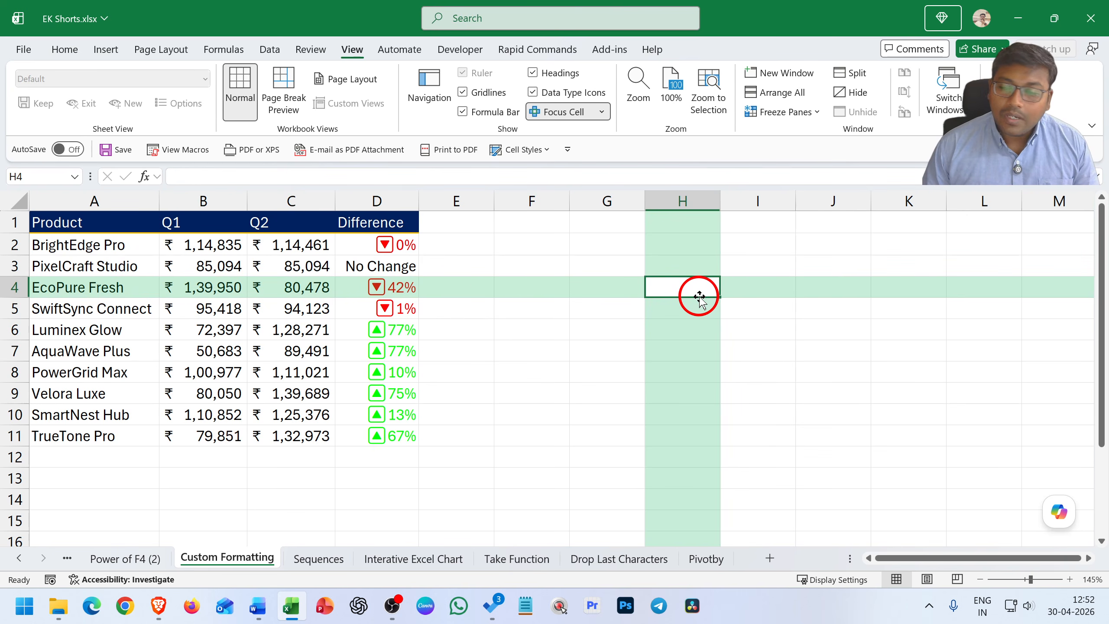
Select the product table from cell C3, extend the selection to the whole worksheet, and clear it
{"action": "left_click", "coordinate": [315, 275]}
{"action": "key", "text": "ctrl+a"}
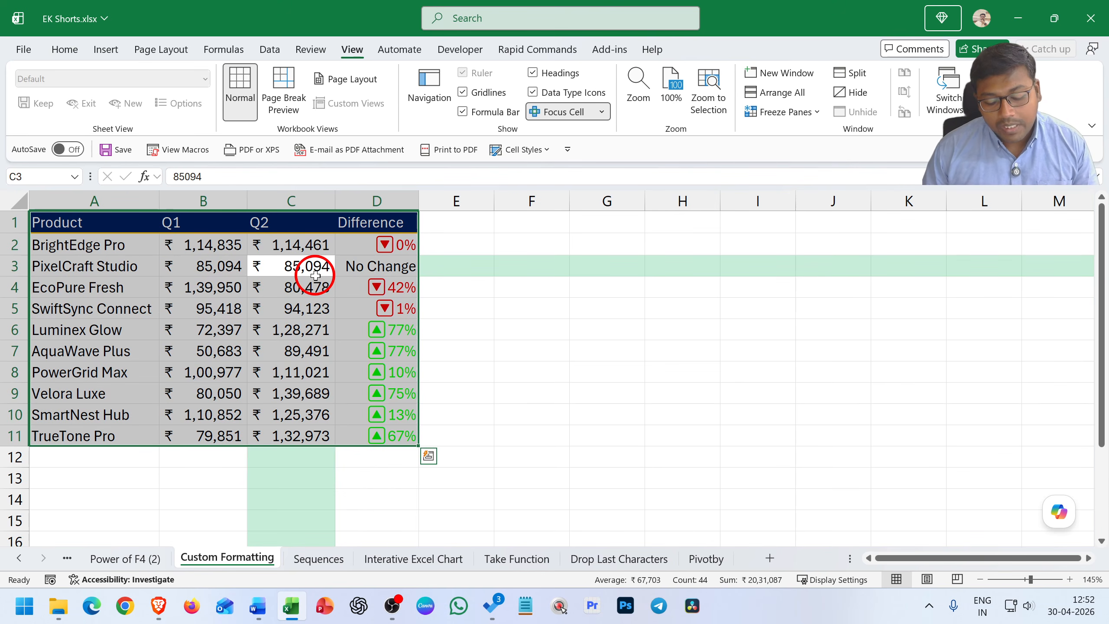
{"action": "key", "text": "ctrl"}
{"action": "key", "text": "ctrl+a"}
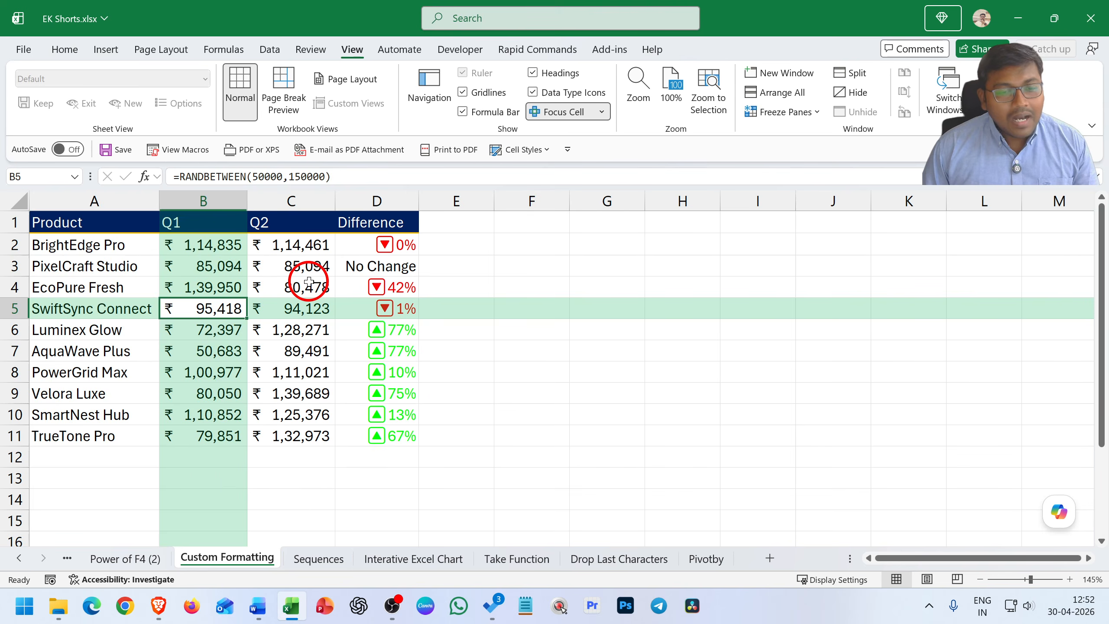
{"action": "key", "text": "Left"}
{"action": "key", "text": "Right"}
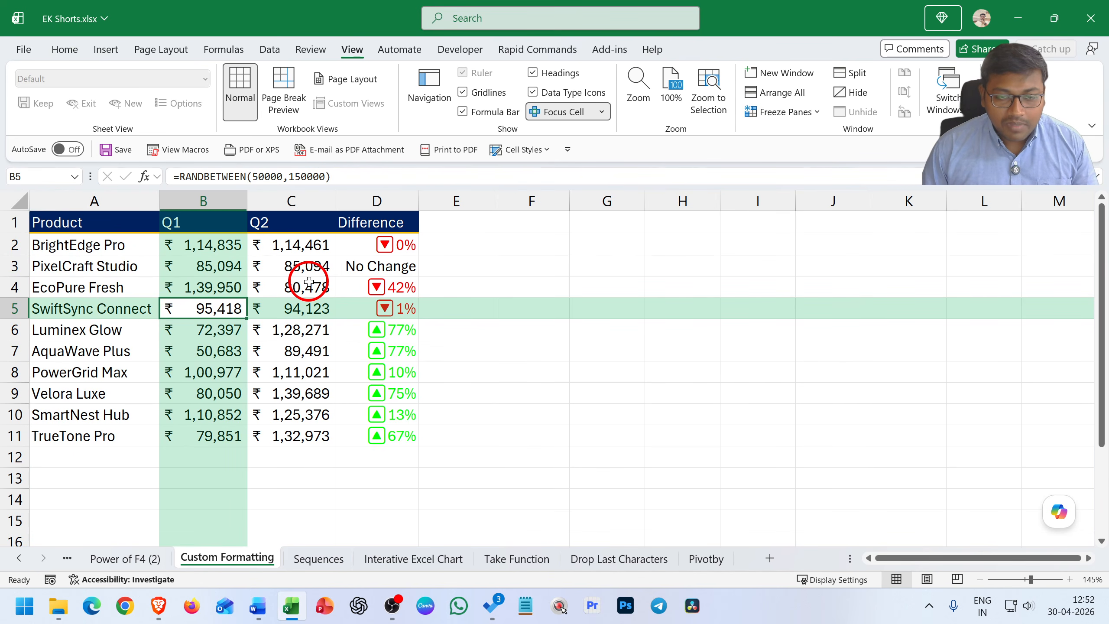
Select the whole Q1 column from B5 and the whole Q2 column from C5, and move to cell A6
{"action": "key", "text": "ctrl+space"}
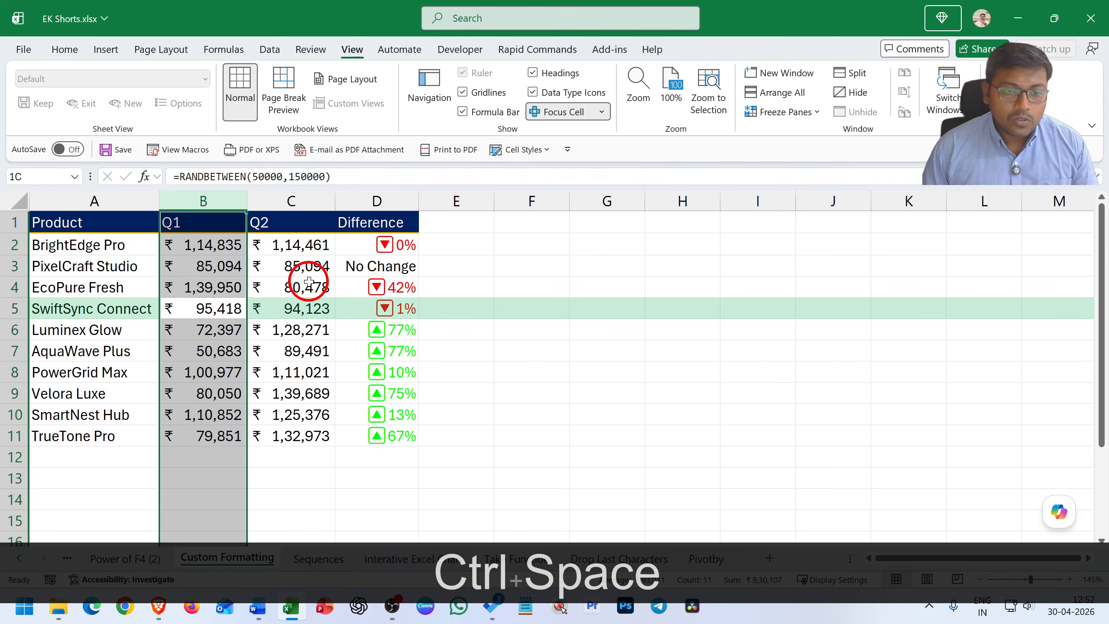
{"action": "key", "text": "Right"}
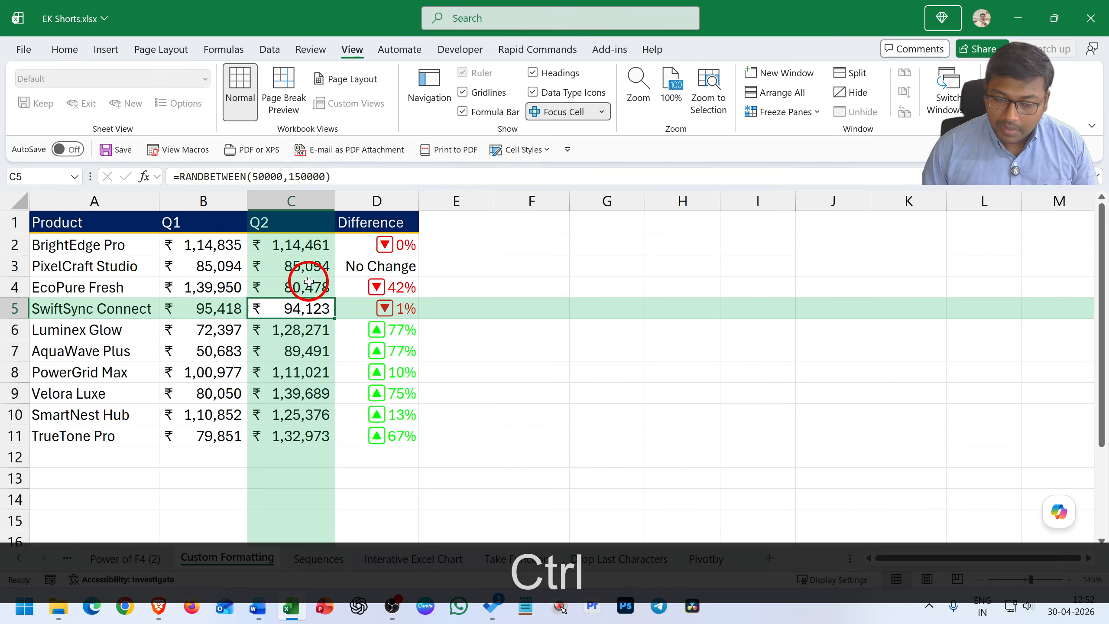
{"action": "key", "text": "ctrl+space"}
{"action": "key", "text": "Right"}
{"action": "key", "text": "Left"}
{"action": "key", "text": "Left"}
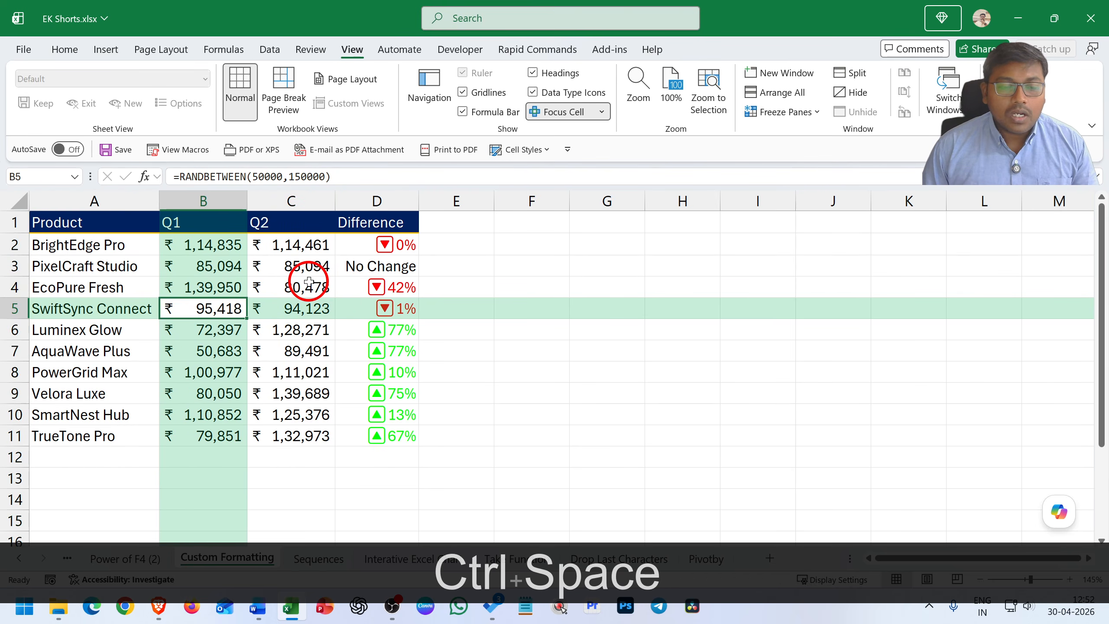
{"action": "key", "text": "Down"}
{"action": "key", "text": "Left"}
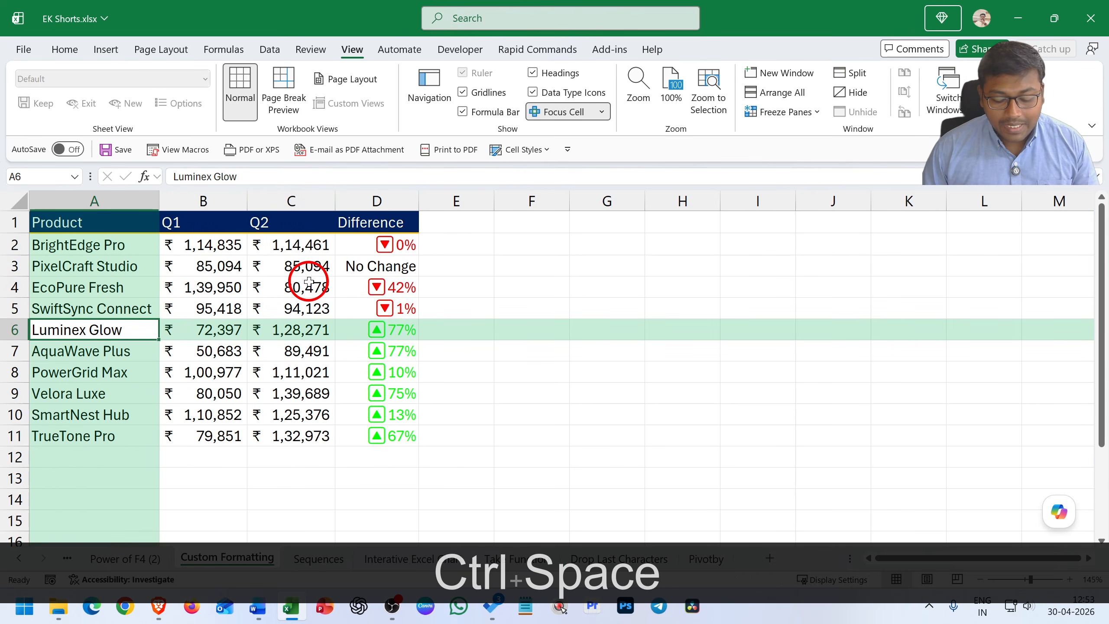
Select the whole Product column from A6, and clear the selection by moving to B7
{"action": "key", "text": "ctrl+space"}
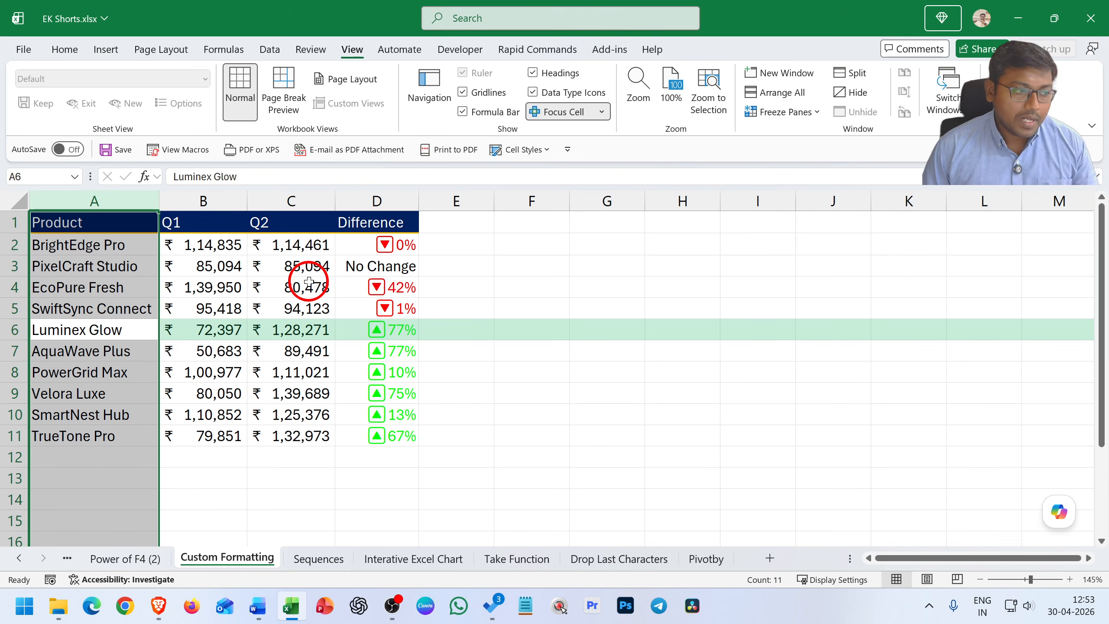
{"action": "key", "text": "Right"}
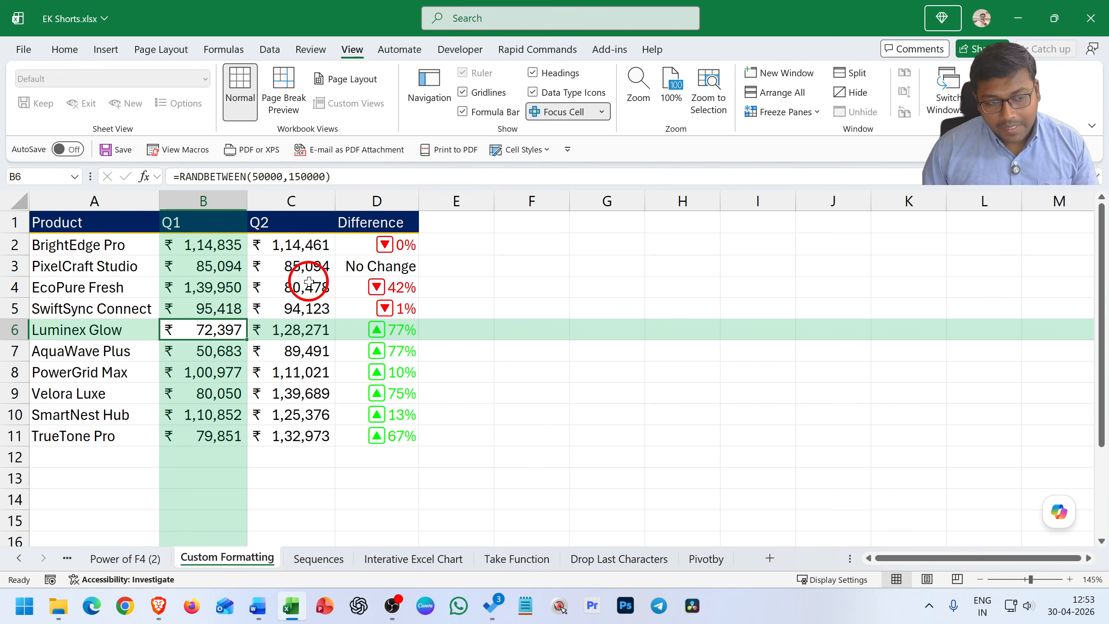
{"action": "key", "text": "Down"}
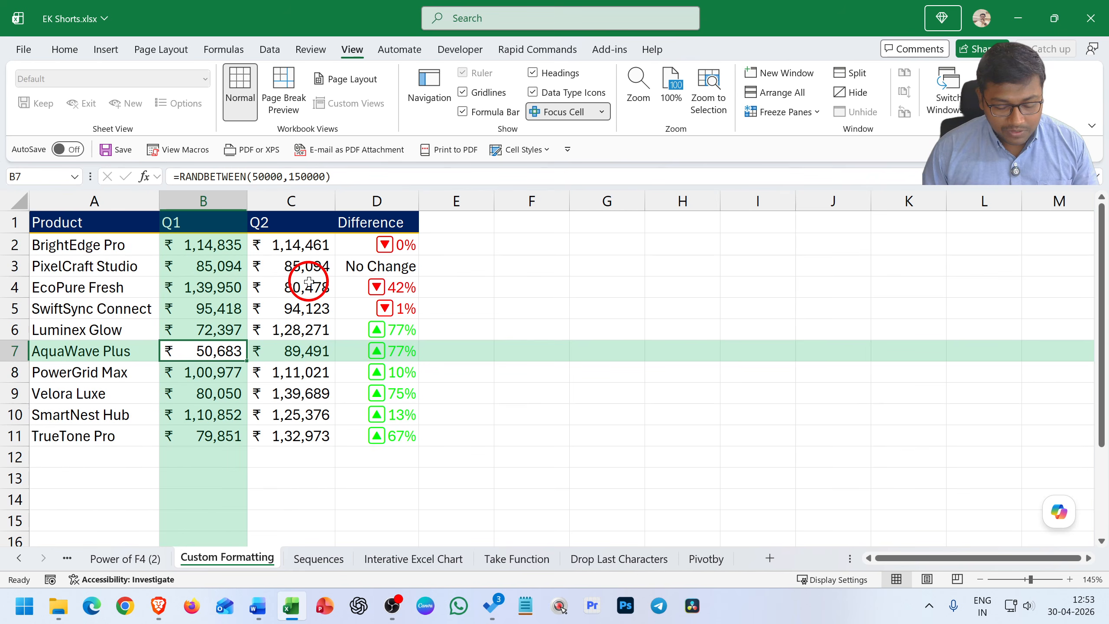
Select the whole of row 7 from B7 and the whole of row 4 from B4
{"action": "key", "text": "shift+space"}
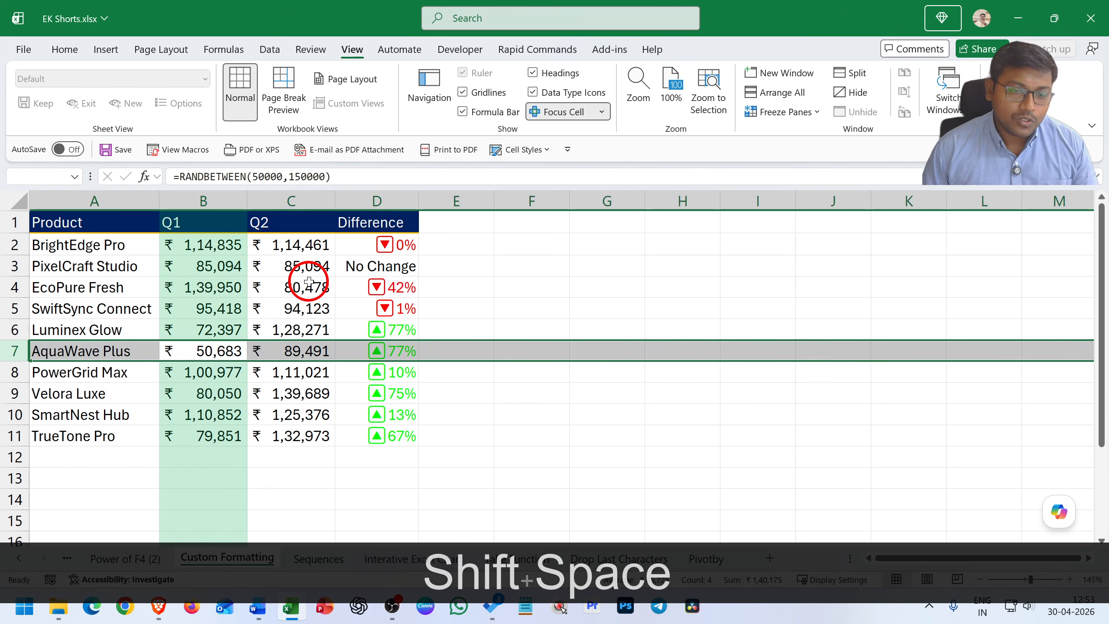
{"action": "key", "text": "Up"}
{"action": "key", "text": "Up"}
{"action": "key", "text": "Up"}
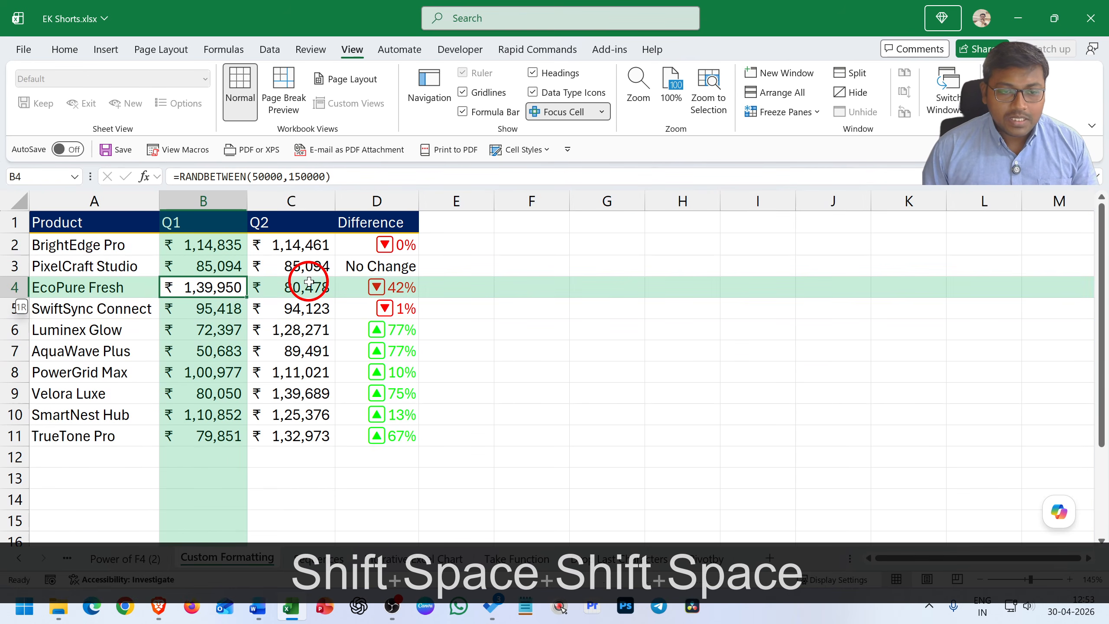
{"action": "key", "text": "shift+space"}
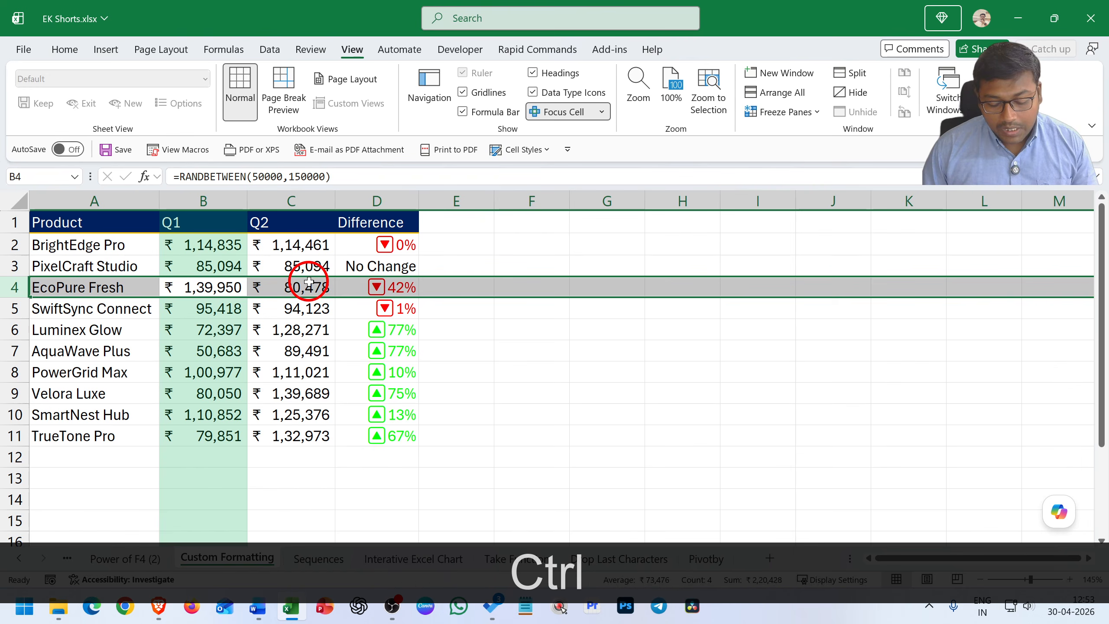
Select the whole Q1 column from B4, clear the selection, and select the column again from the same cell
{"action": "key", "text": "ctrl+space"}
{"action": "key", "text": "Down"}
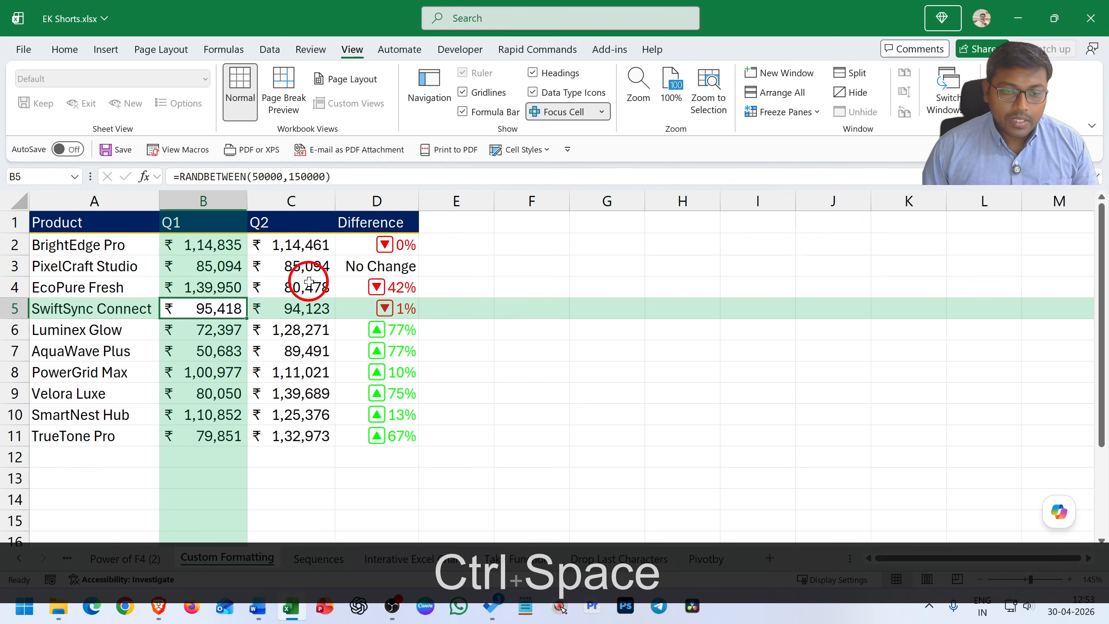
{"action": "key", "text": "Up"}
{"action": "key", "text": "ctrl+space"}
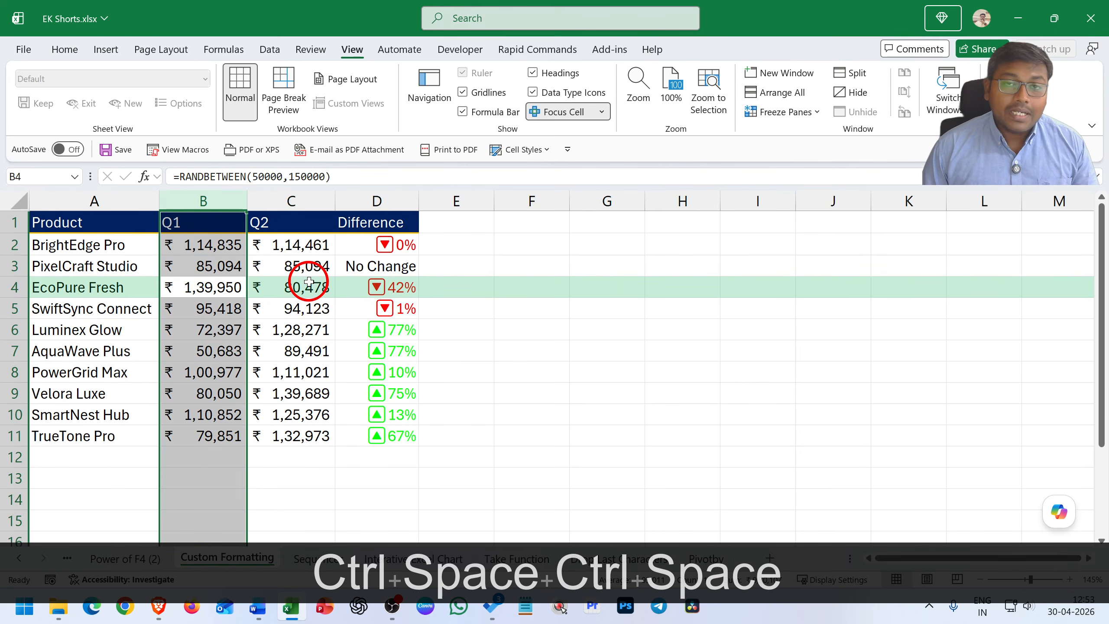
Select the entire product table A1:D11 from cell B6, and clear the selection by moving to B5
{"action": "key", "text": "Down"}
{"action": "key", "text": "Down"}
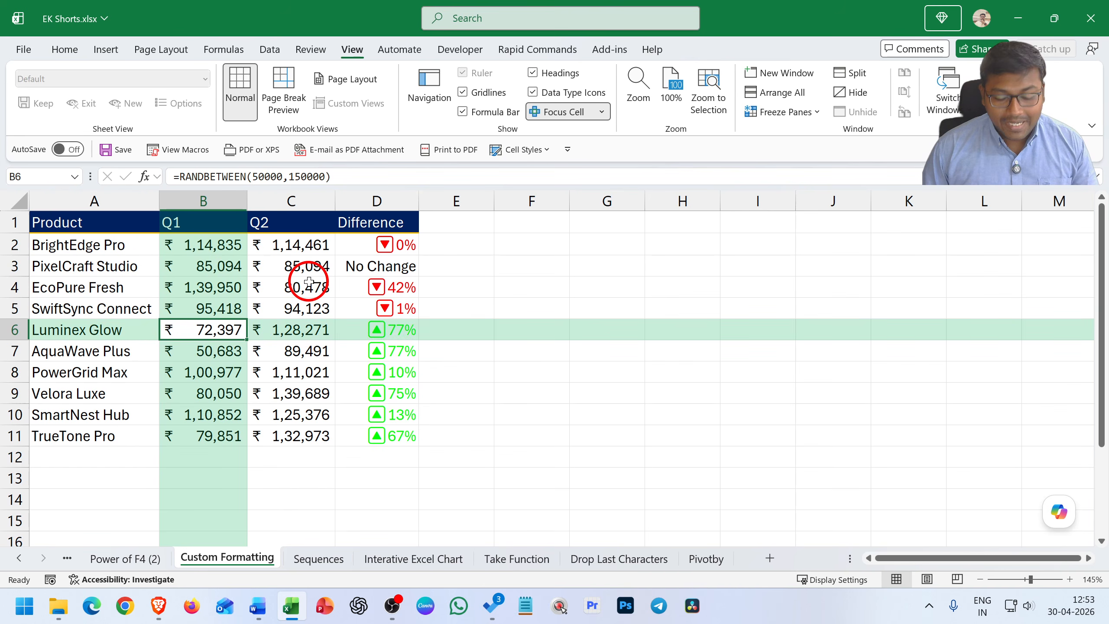
{"action": "key", "text": "ctrl+a"}
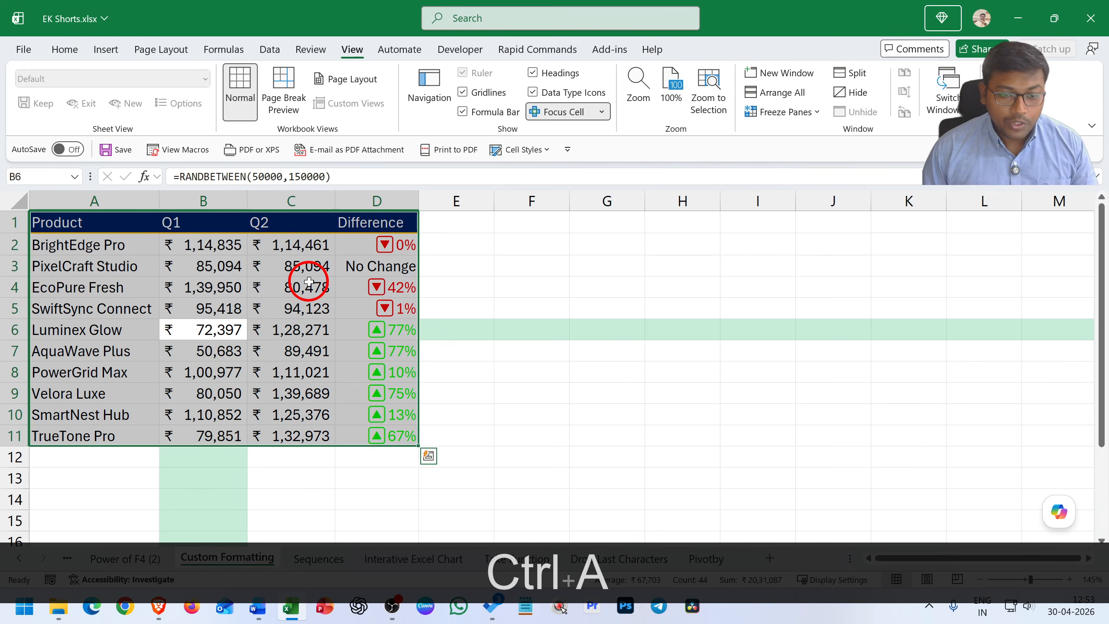
{"action": "key", "text": "Up"}
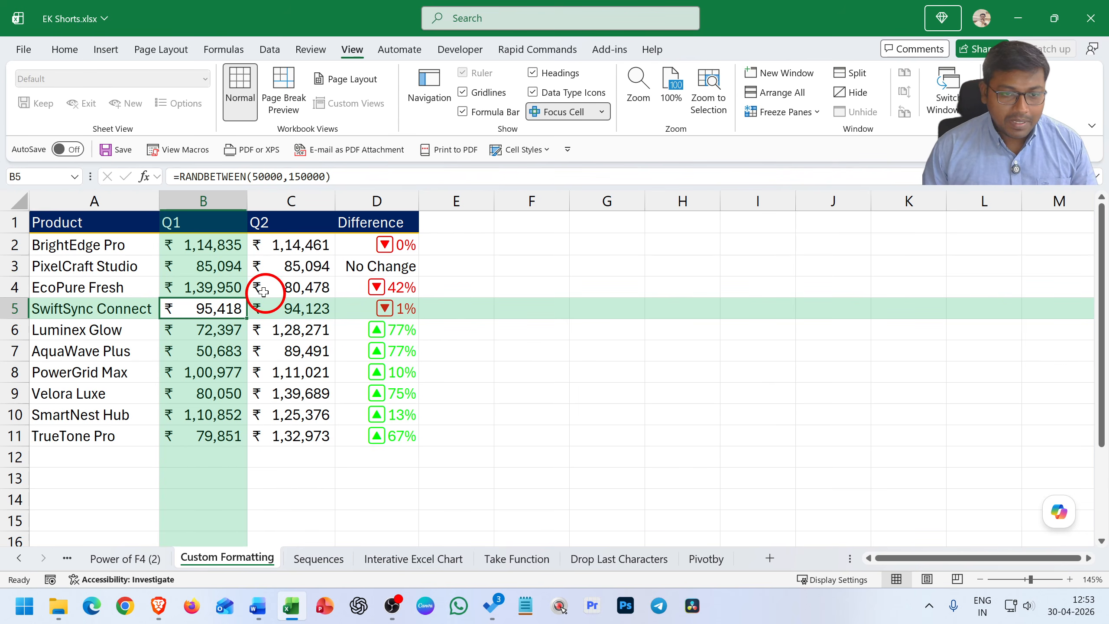
Select the product data in A2:D6, toggle bold on it, and apply italic formatting
{"action": "left_click", "coordinate": [115, 247]}
{"action": "key", "text": "shift+Right"}
{"action": "key", "text": "shift+Right"}
{"action": "key", "text": "shift+Right"}
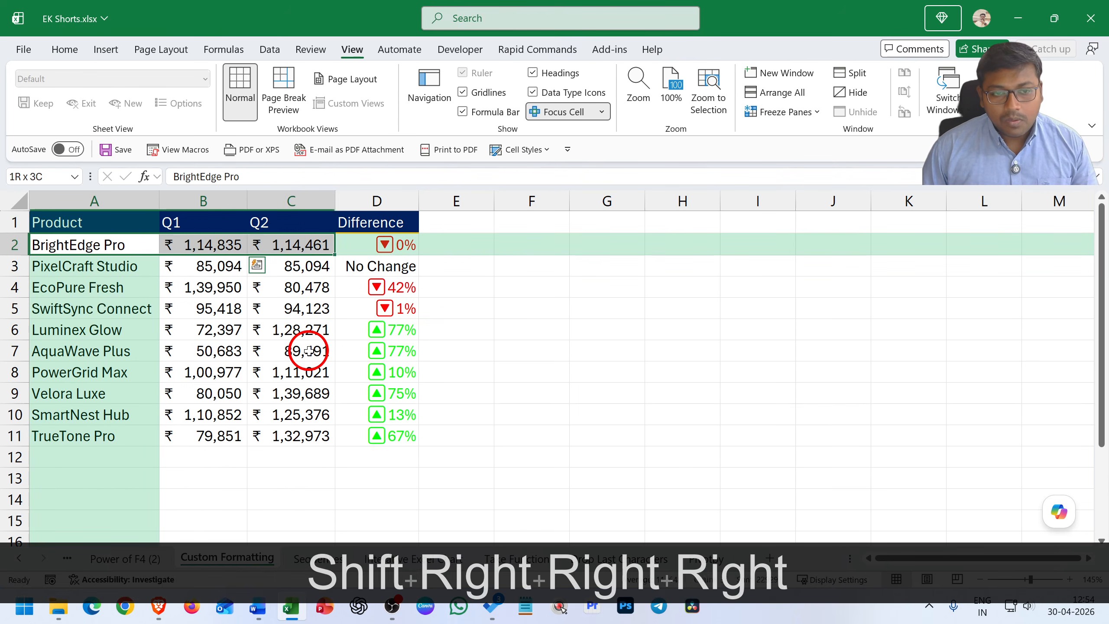
{"action": "key", "text": "shift+Down"}
{"action": "key", "text": "shift+Down"}
{"action": "key", "text": "shift+Down"}
{"action": "key", "text": "shift+Down"}
{"action": "key", "text": "ctrl+b"}
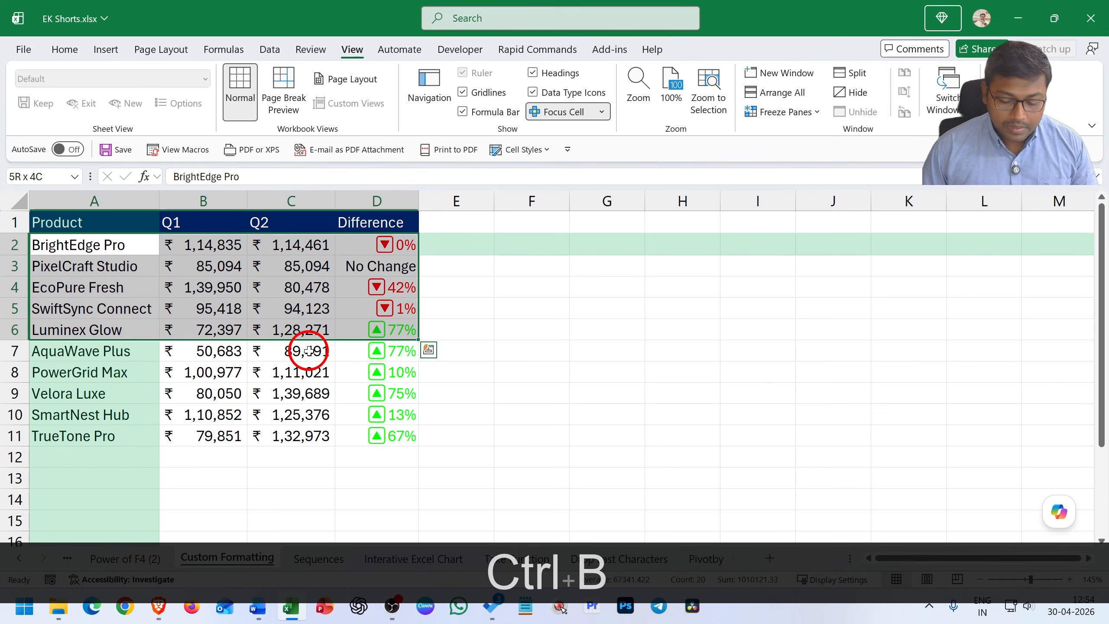
{"action": "key", "text": "ctrl+i"}
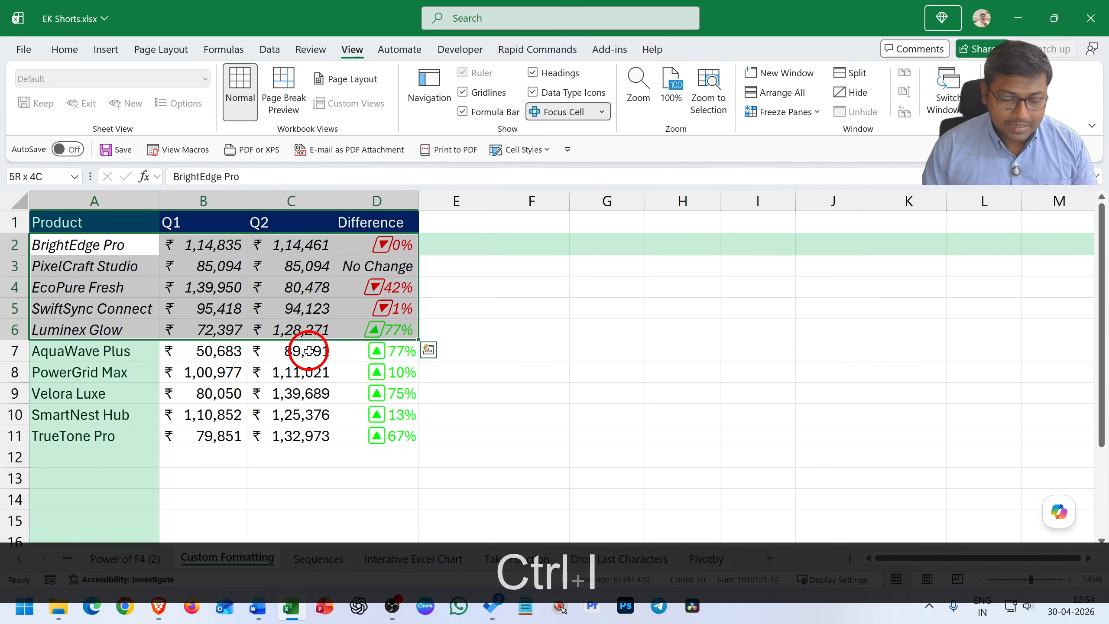
Select the remaining product rows A7:D11, starting from cell A7
{"action": "key", "text": "Down"}
{"action": "key", "text": "Down"}
{"action": "key", "text": "Down"}
{"action": "key", "text": "Down"}
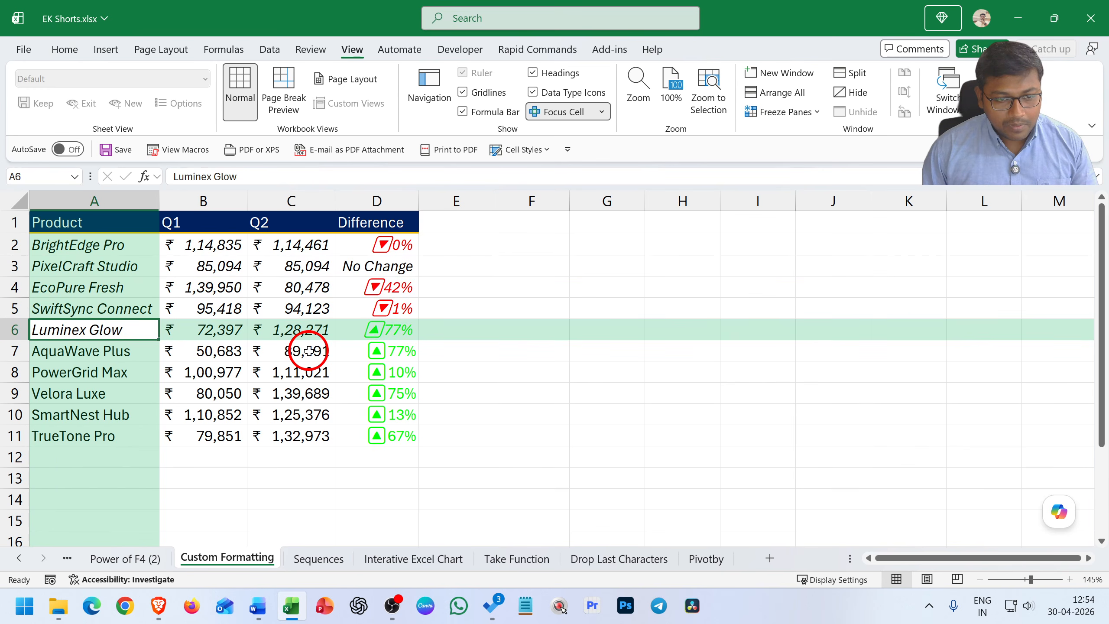
{"action": "key", "text": "Down"}
{"action": "key", "text": "shift+Right"}
{"action": "key", "text": "shift+Right"}
{"action": "key", "text": "shift+Right"}
{"action": "key", "text": "shift+Down"}
{"action": "key", "text": "shift+Down"}
{"action": "key", "text": "shift+Down"}
{"action": "key", "text": "shift+Down"}
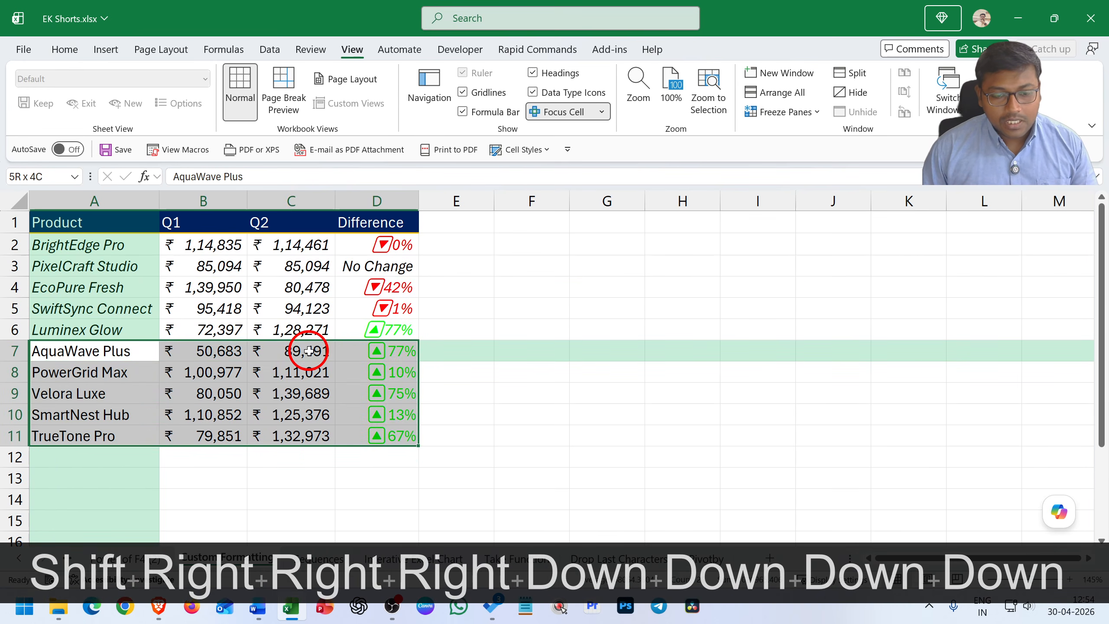
Examine the Format Cells settings for A7:D11 from Number through Font, return to Number, and cancel the dialog
{"action": "key", "text": "ctrl+1"}
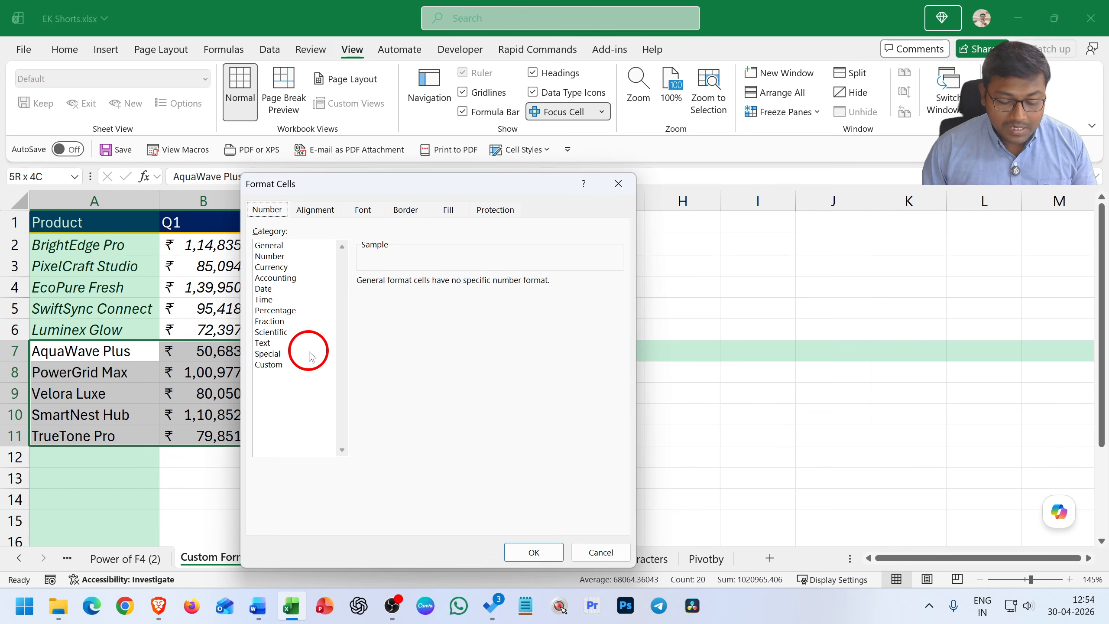
{"action": "key", "text": "Tab"}
{"action": "key", "text": "Tab"}
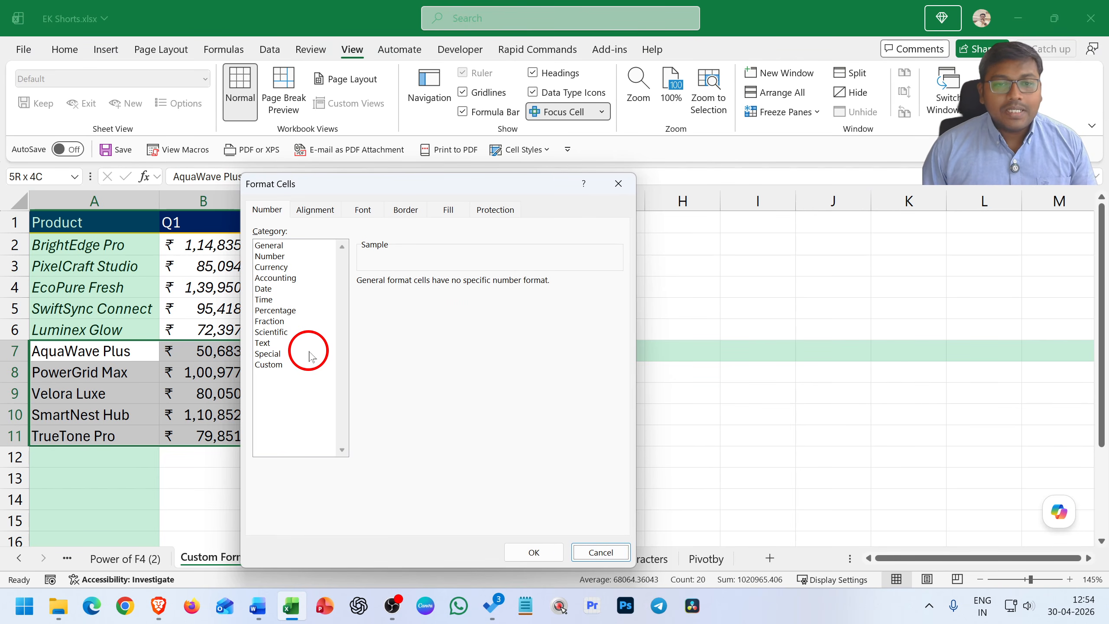
{"action": "key", "text": "Tab"}
{"action": "key", "text": "Tab"}
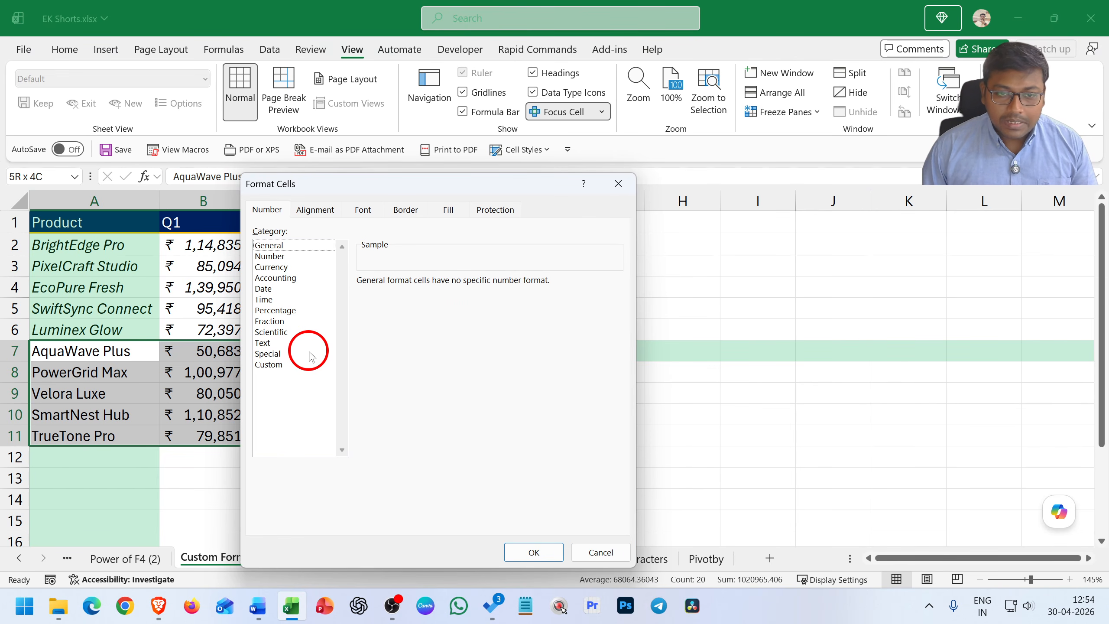
{"action": "key", "text": "Tab"}
{"action": "key", "text": "shift+Tab"}
{"action": "key", "text": "shift+Tab"}
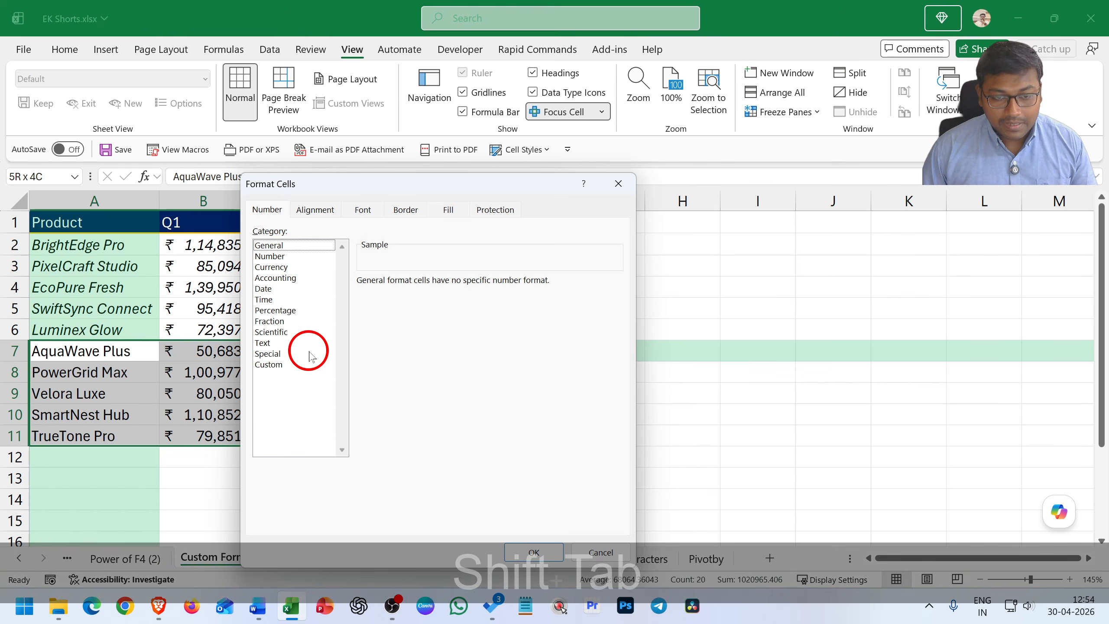
{"action": "key", "text": "Right"}
{"action": "key", "text": "Right"}
{"action": "key", "text": "Right"}
{"action": "key", "text": "Right"}
{"action": "key", "text": "Right"}
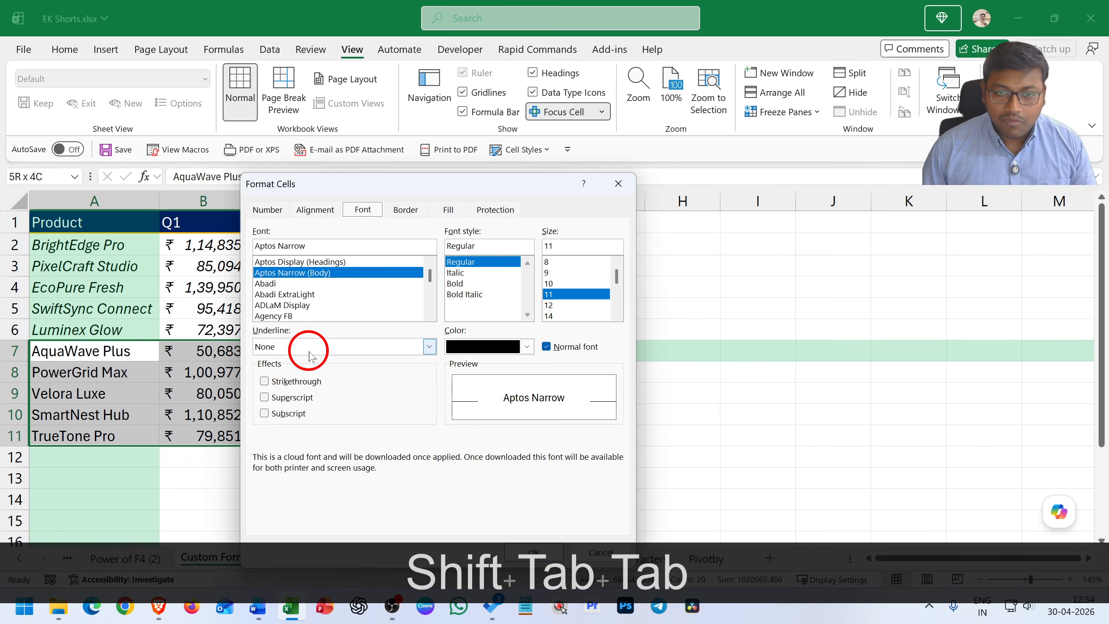
{"action": "key", "text": "Left"}
{"action": "key", "text": "Left"}
{"action": "key", "text": "Left"}
{"action": "key", "text": "Left"}
{"action": "key", "text": "Left"}
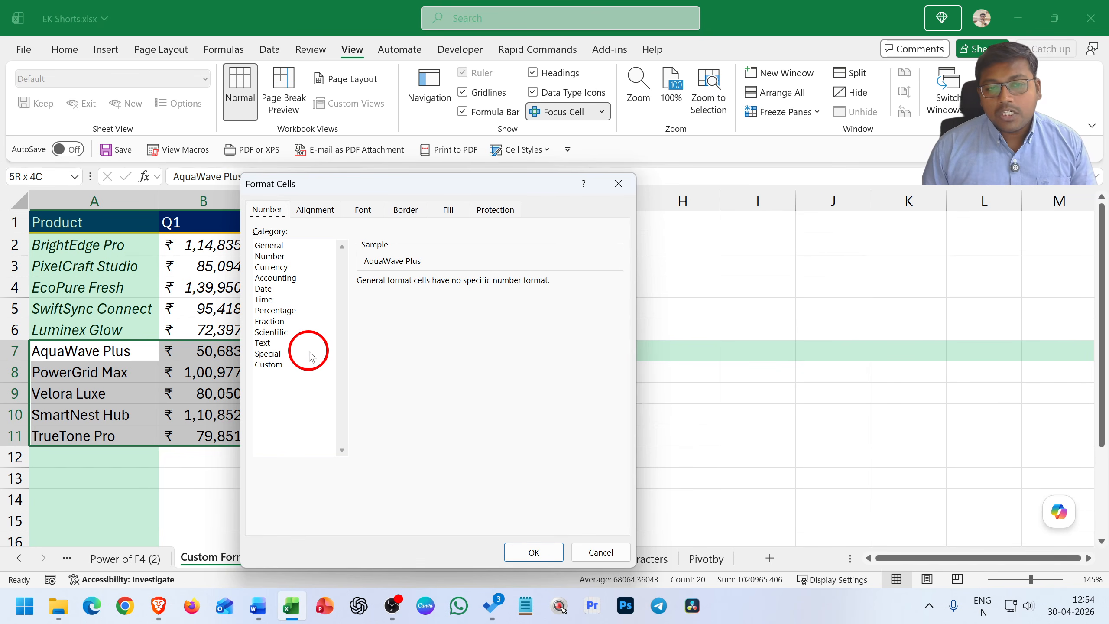
{"action": "key", "text": "Escape"}
{"action": "key", "text": "ctrl+1"}
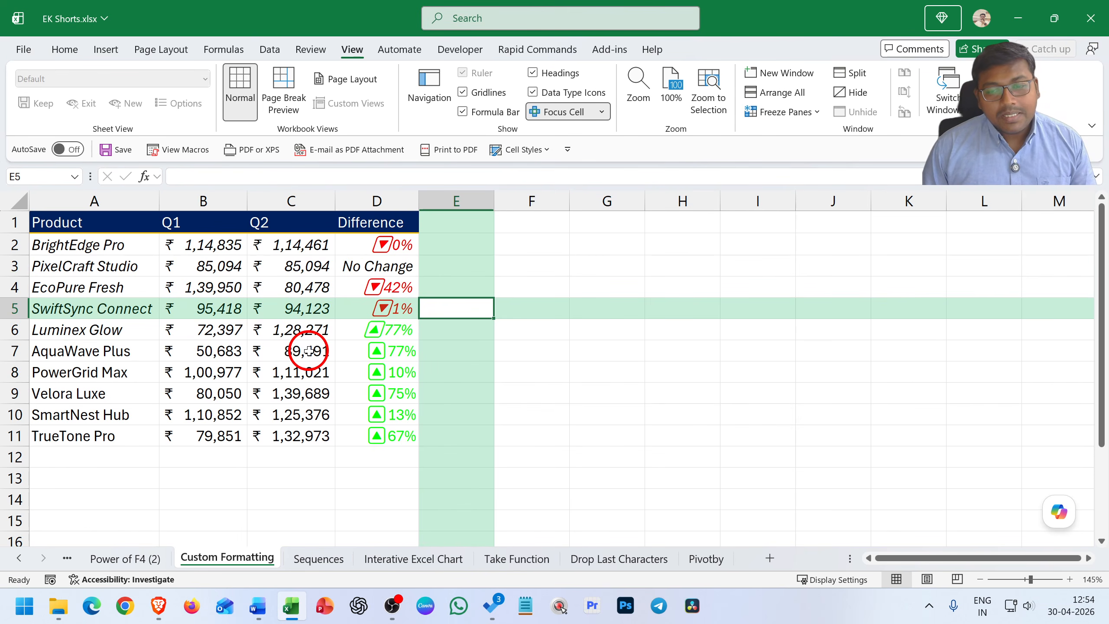
Enter 0.1 in cell F4 and 0.5 in cell F5
{"action": "key", "text": "Right"}
{"action": "key", "text": "Up"}
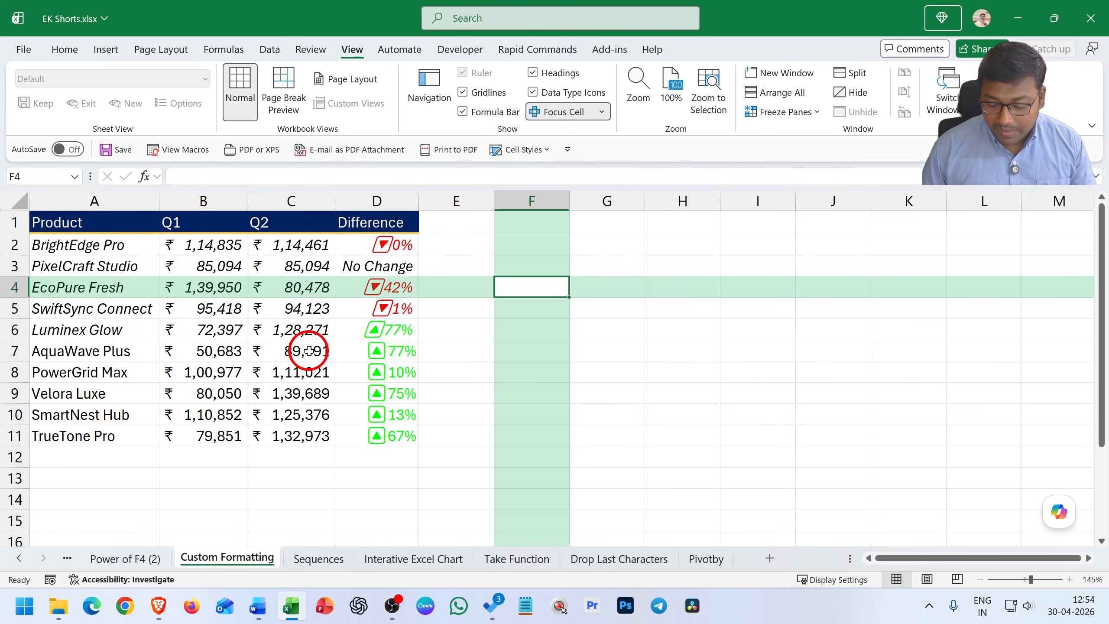
{"action": "type", "text": "0.1"}
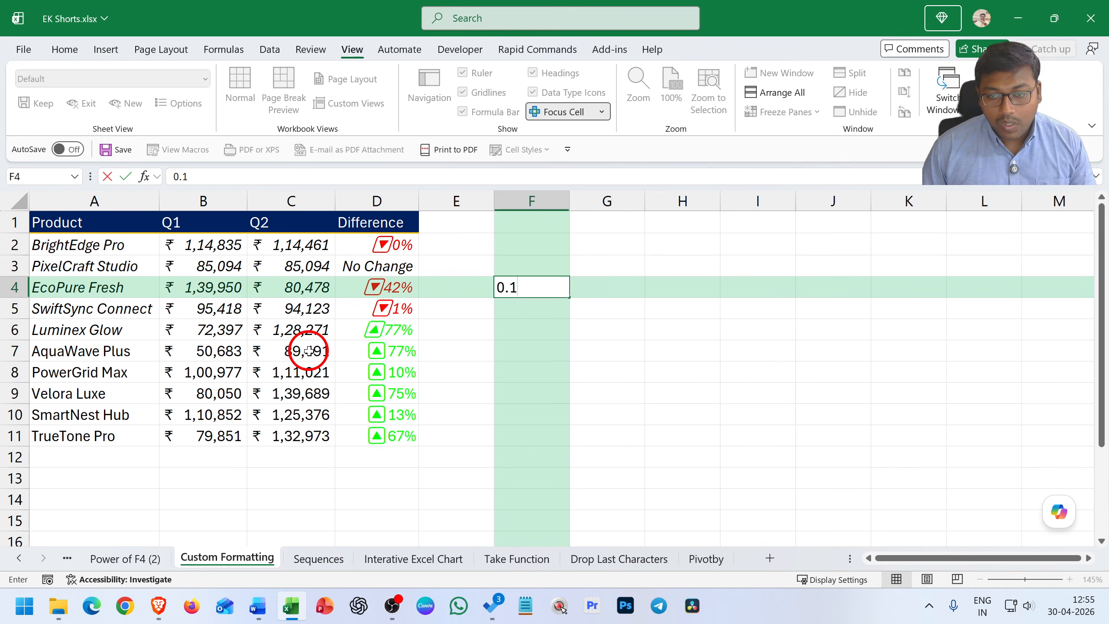
{"action": "key", "text": "Return"}
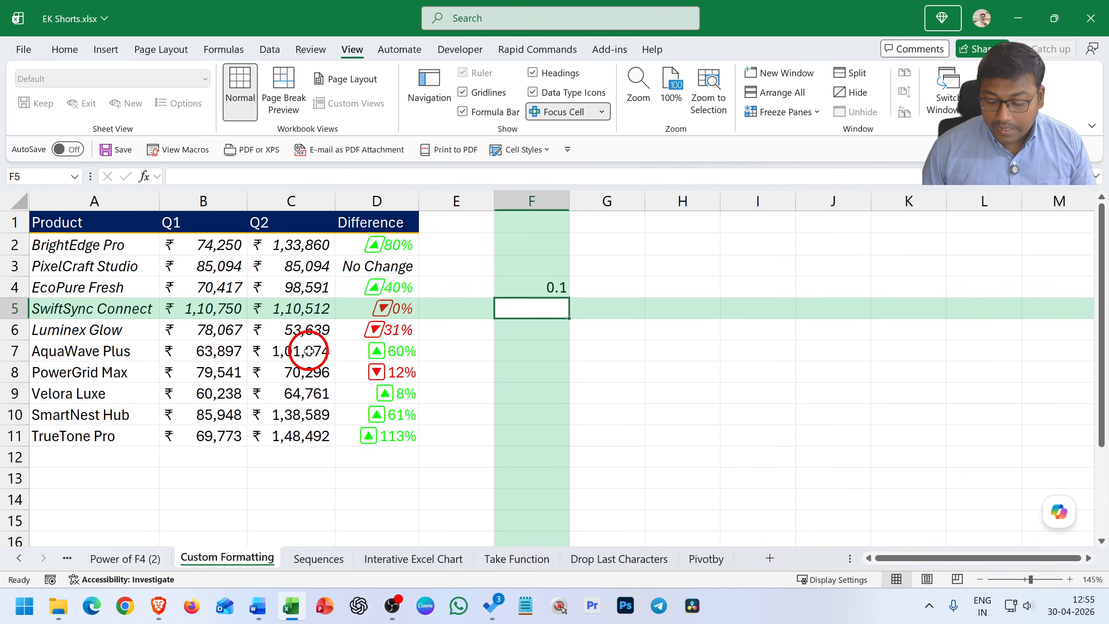
{"action": "type", "text": "0.5"}
{"action": "key", "text": "Return"}
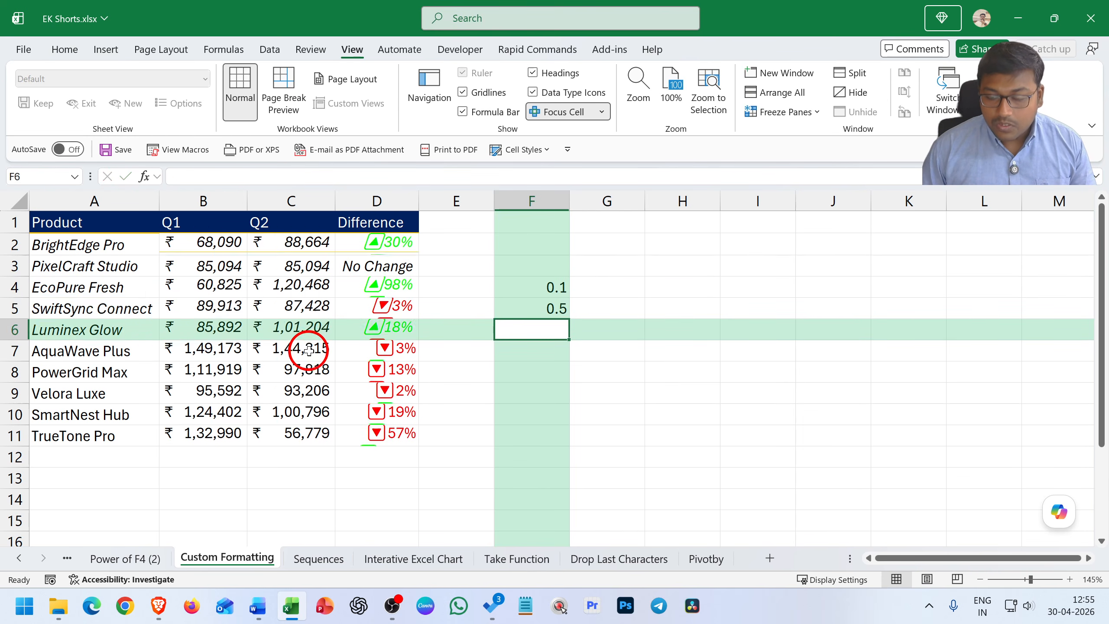
Format F4:F5 as percentages, and undo the last two changes
{"action": "key", "text": "Up"}
{"action": "key", "text": "Up"}
{"action": "key", "text": "shift+Down"}
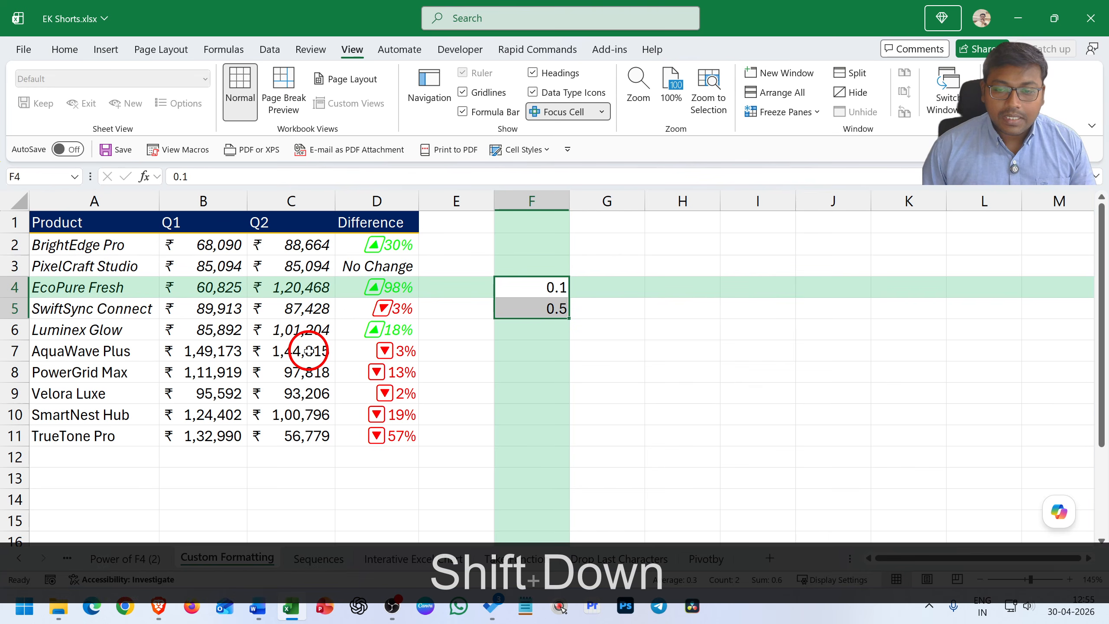
{"action": "key", "text": "ctrl+shift+5"}
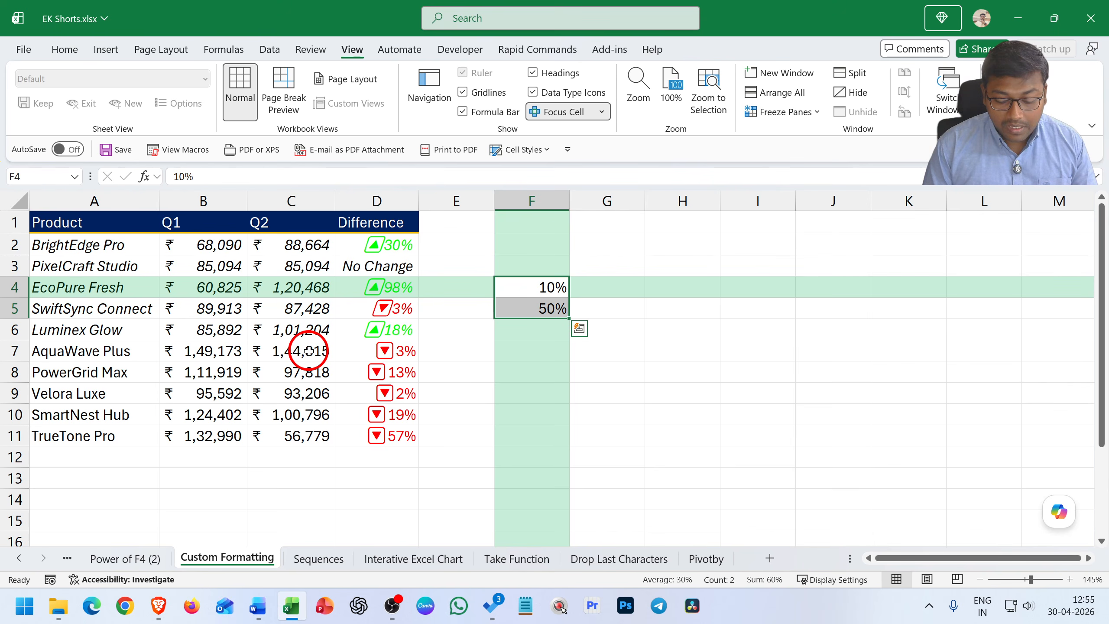
{"action": "key", "text": "ctrl+shift+5"}
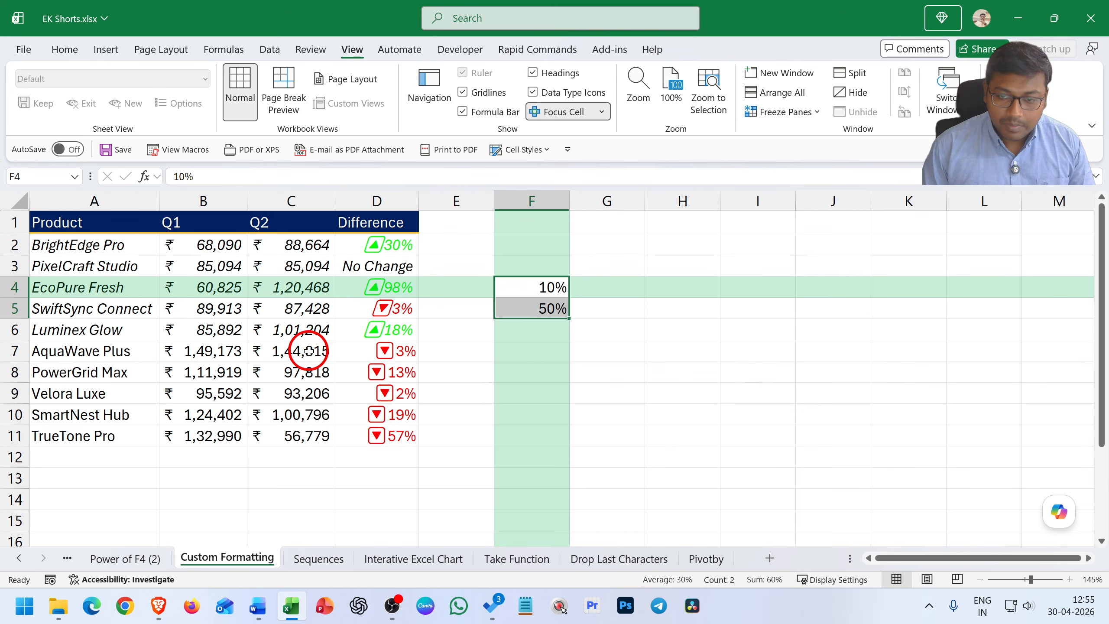
{"action": "key", "text": "ctrl+z"}
{"action": "key", "text": "ctrl+z"}
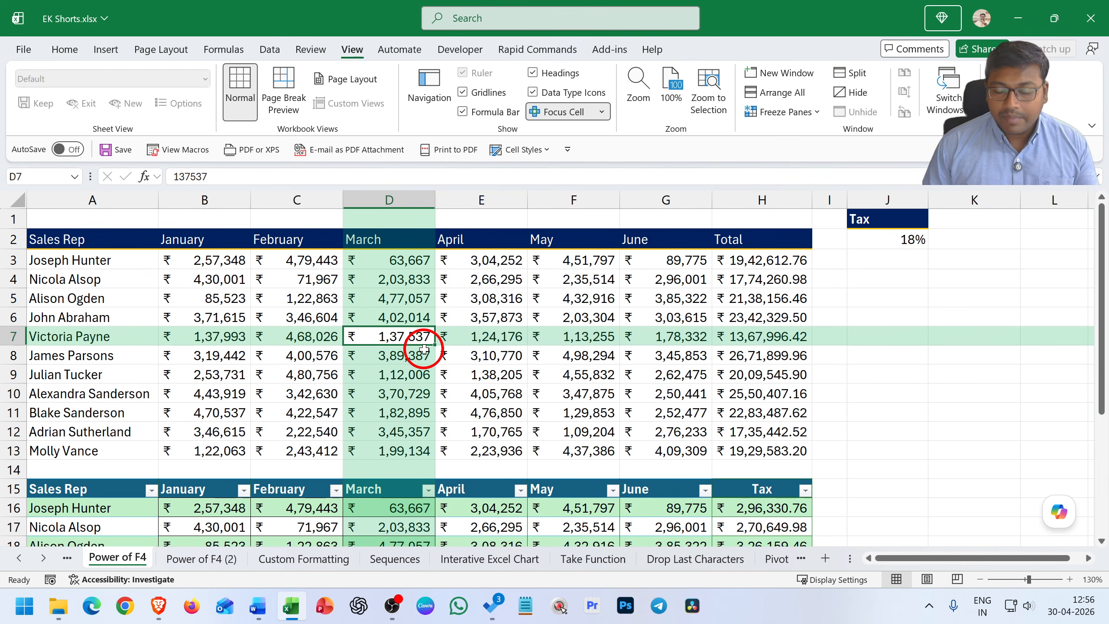
{"action": "key", "text": "Down"}
{"action": "key", "text": "Down"}
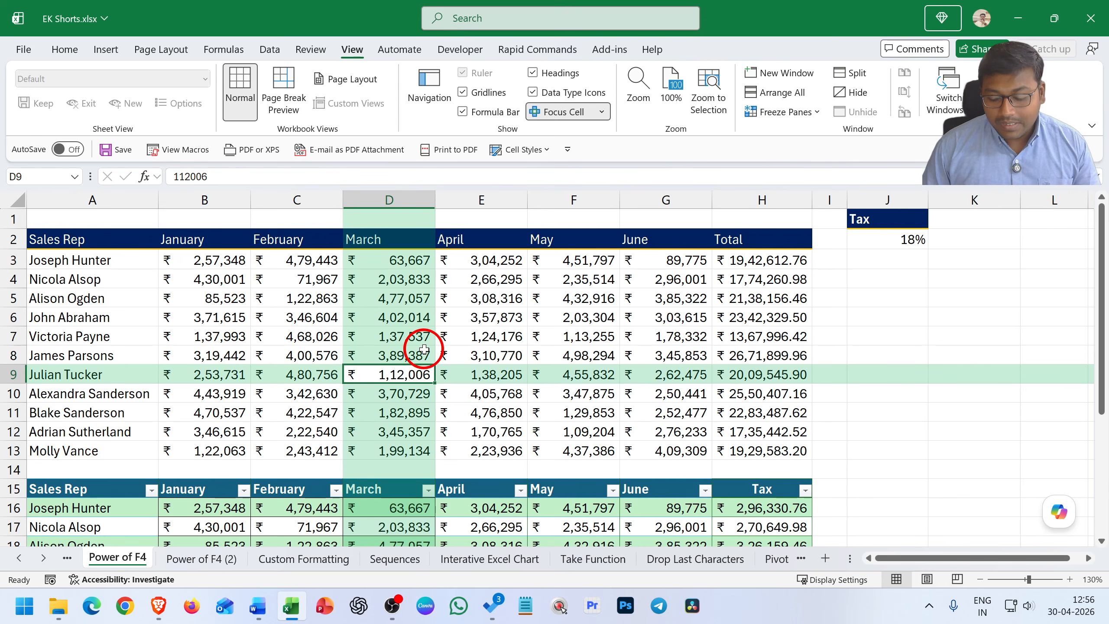
{"action": "key", "text": "Right"}
{"action": "key", "text": "Right"}
{"action": "key", "text": "Right"}
{"action": "key", "text": "Up"}
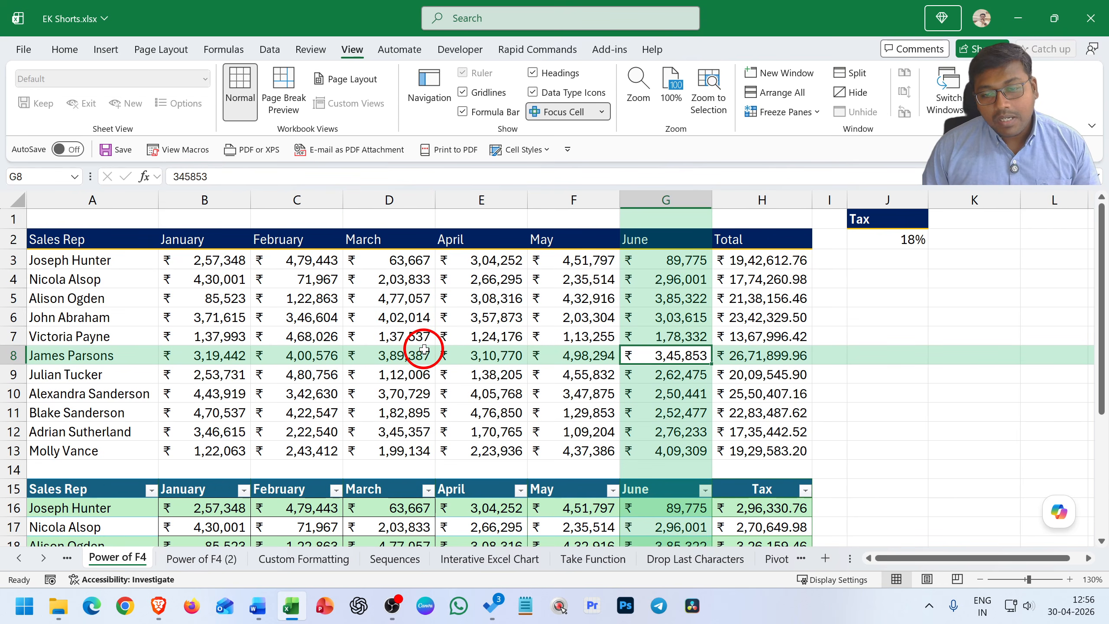
From cell C8, convert the sales data in A2:H13 into a table with headers
{"action": "key", "text": "Left"}
{"action": "key", "text": "Left"}
{"action": "key", "text": "Left"}
{"action": "key", "text": "Left"}
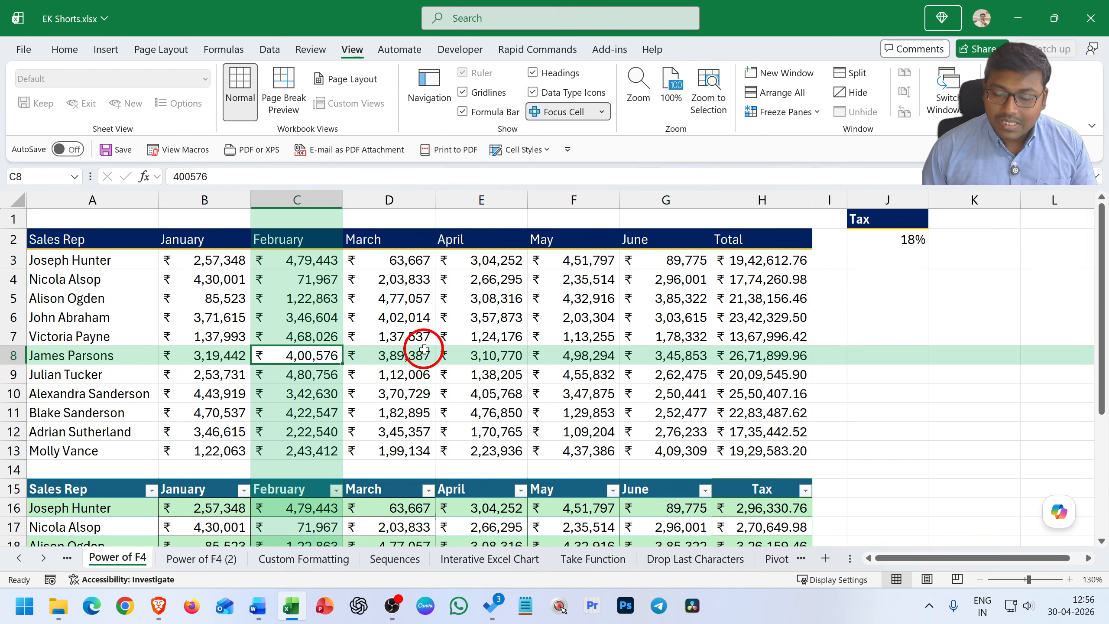
{"action": "key", "text": "ctrl+t"}
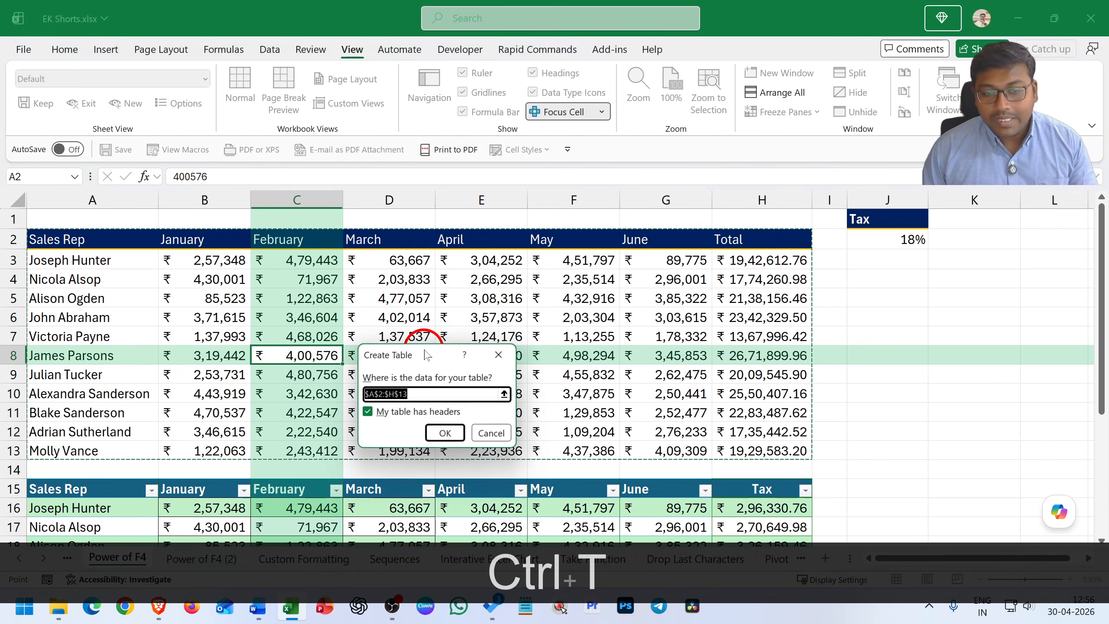
{"action": "key", "text": "Return"}
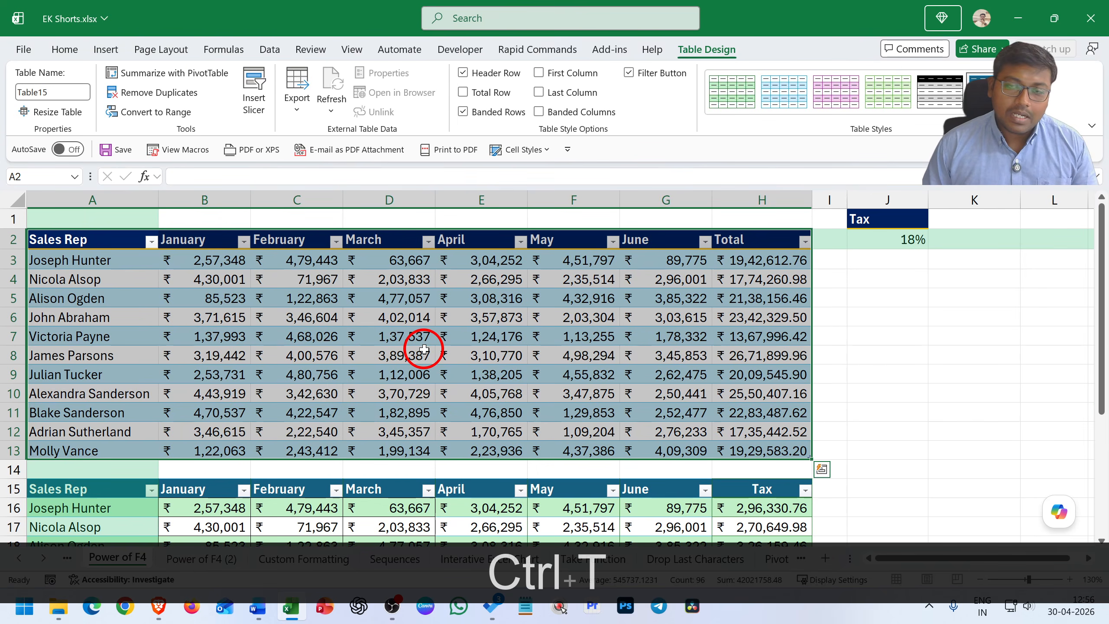
Move through the new table's cells to F4 and undo the table creation
{"action": "key", "text": "Right"}
{"action": "key", "text": "Down"}
{"action": "key", "text": "Right"}
{"action": "key", "text": "Down"}
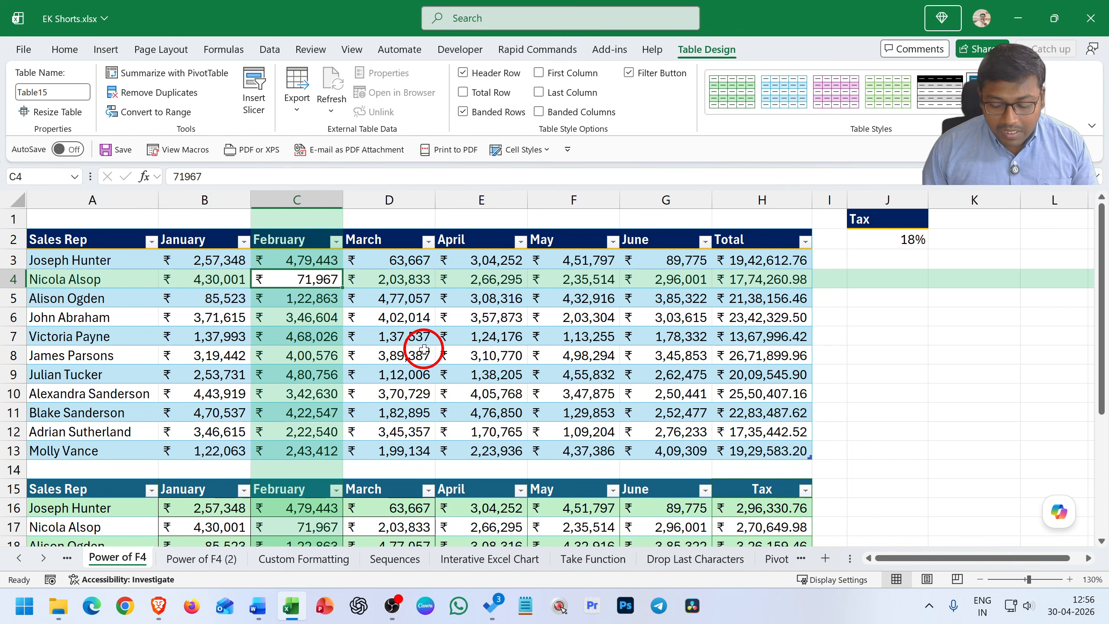
{"action": "key", "text": "Down"}
{"action": "key", "text": "Up"}
{"action": "key", "text": "Right"}
{"action": "key", "text": "Right"}
{"action": "key", "text": "Right"}
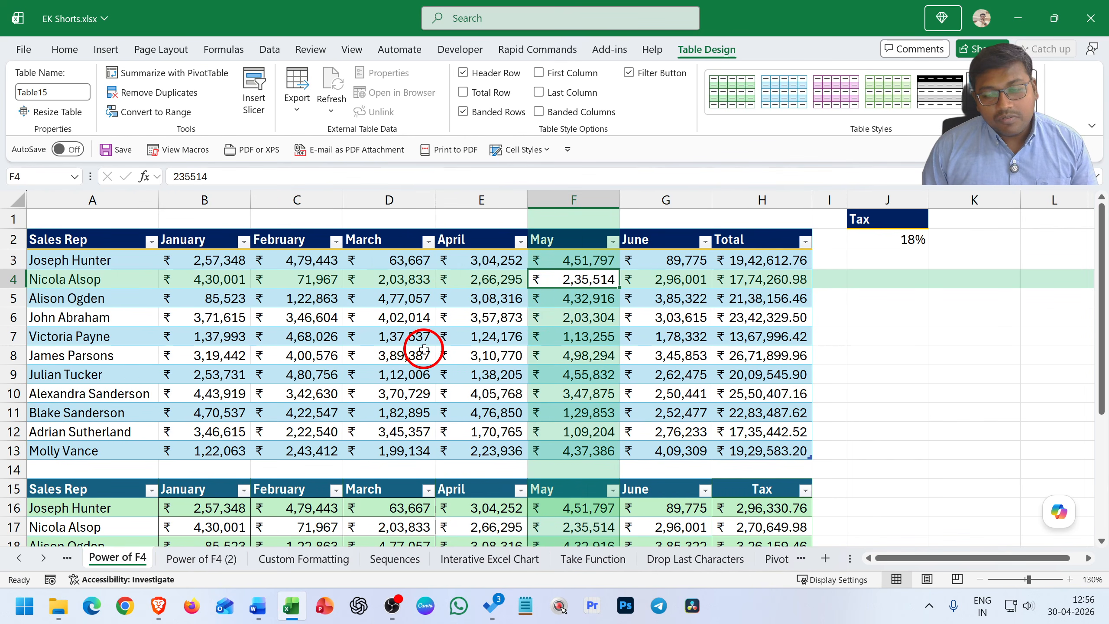
{"action": "key", "text": "ctrl+z"}
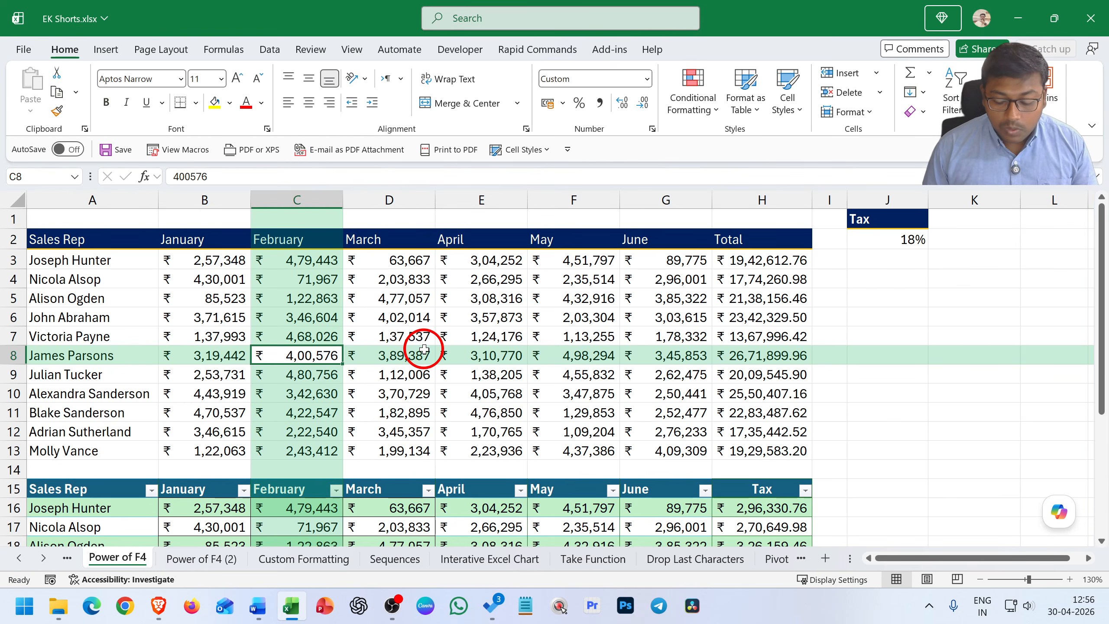
Add filters to the sales data's header row, remove them, and turn them on again
{"action": "key", "text": "ctrl+shift+l"}
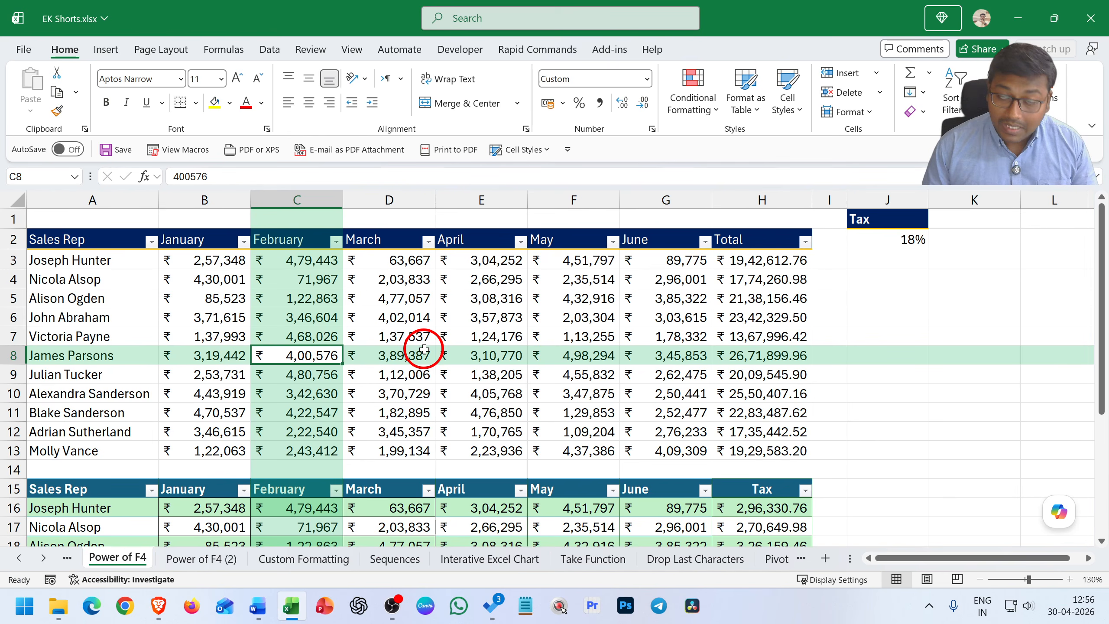
{"action": "key", "text": "ctrl+shift+l"}
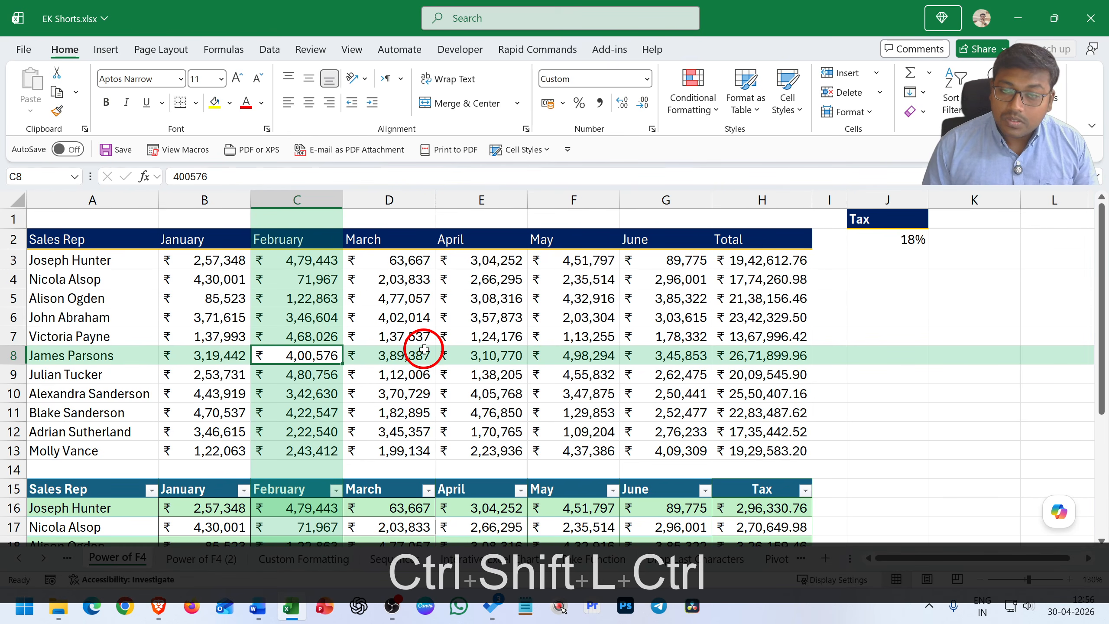
{"action": "key", "text": "ctrl+shift+l"}
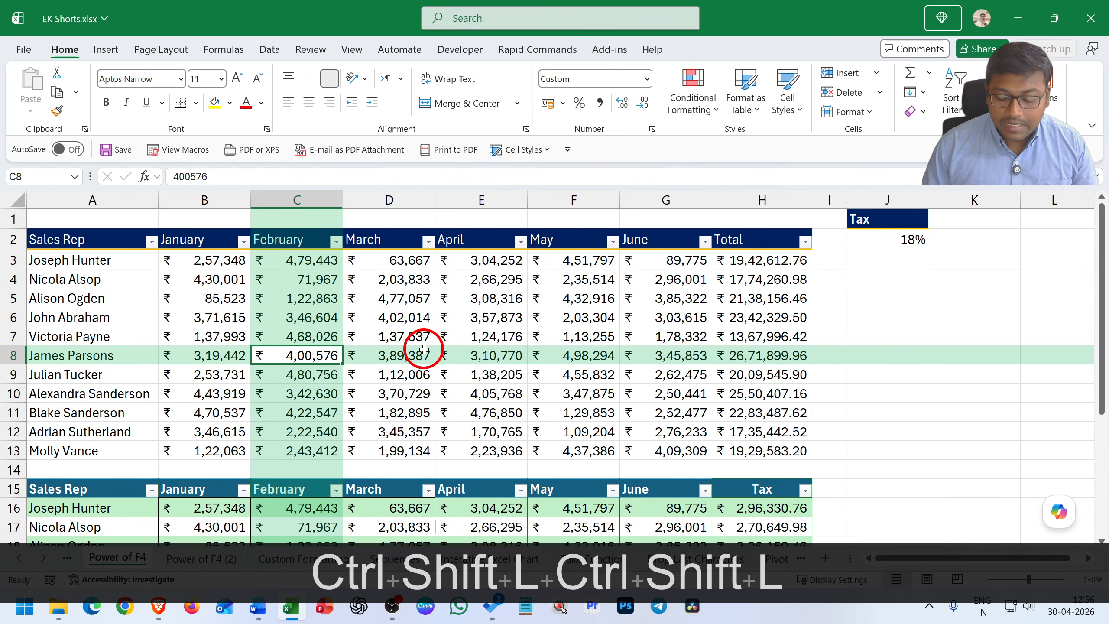
Clear the totals in H3:H13 and enter the AutoSum formula =SUM(B3:G3) in cell H3
{"action": "key", "text": "Down"}
{"action": "key", "text": "Right"}
{"action": "key", "text": "Right"}
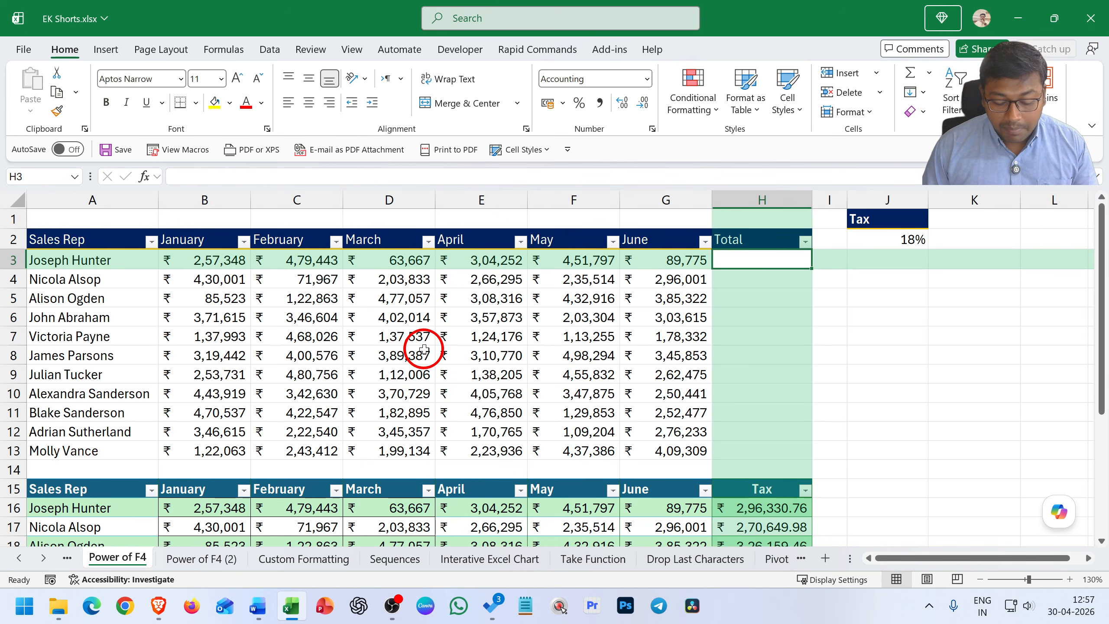
{"action": "key", "text": "alt+equal"}
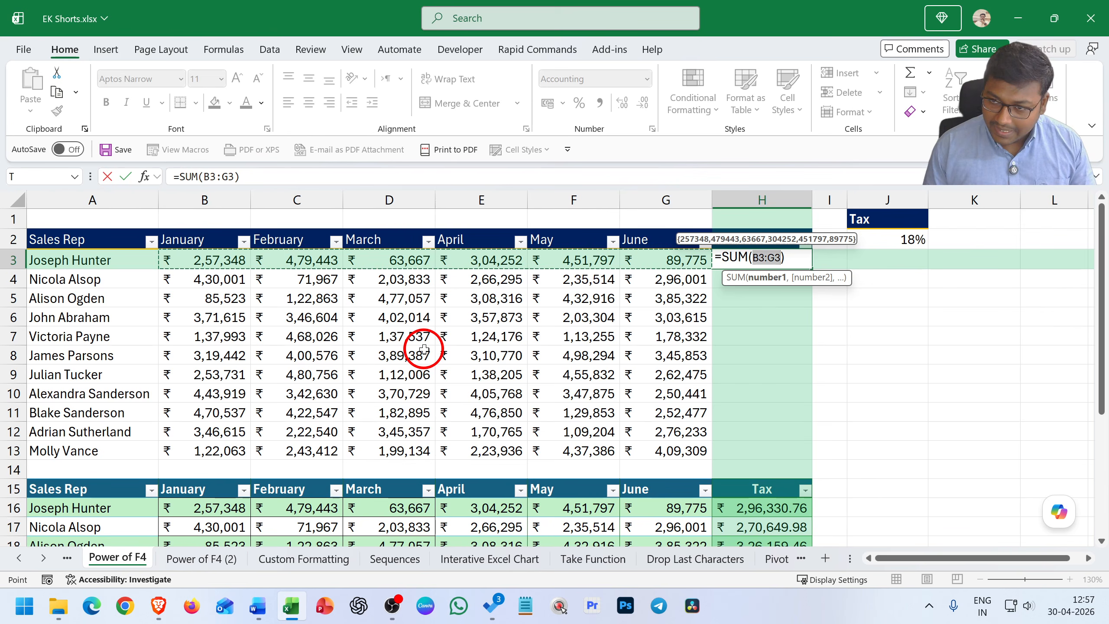
{"action": "key", "text": "Return"}
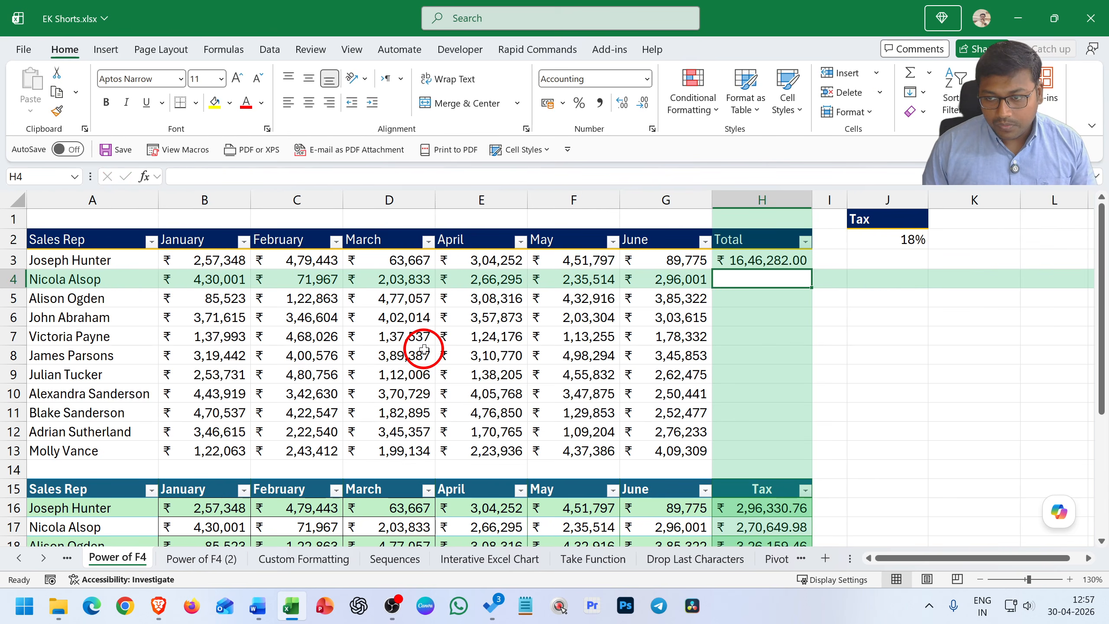
Fill the SUM formula in H3 down through H13
{"action": "key", "text": "Up"}
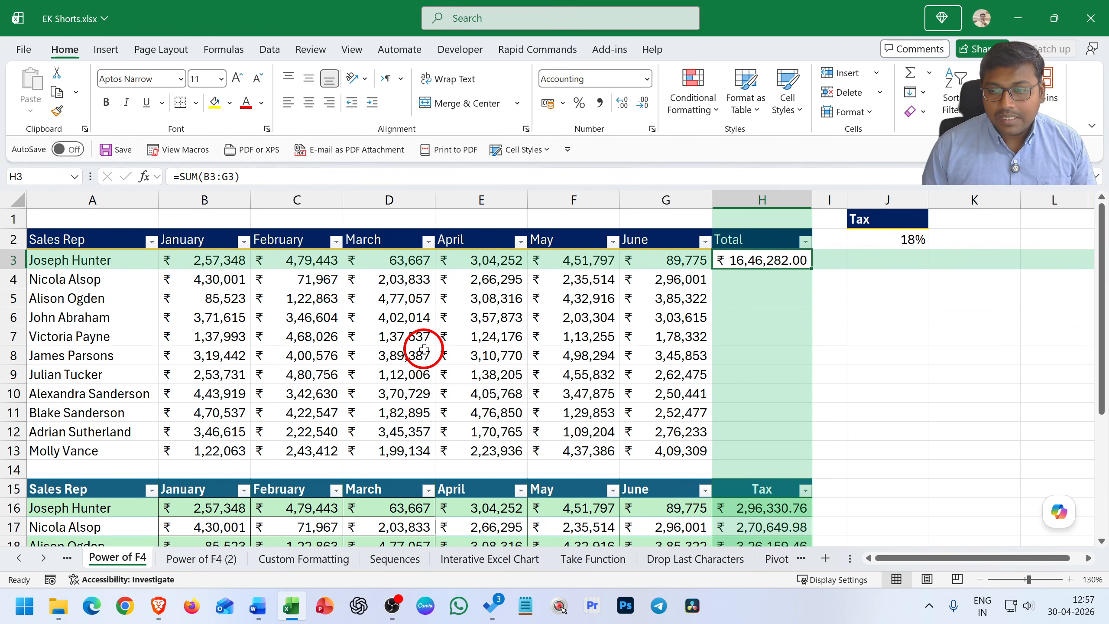
{"action": "key", "text": "shift+Down"}
{"action": "key", "text": "shift+Down"}
{"action": "key", "text": "shift+Down"}
{"action": "key", "text": "shift+Down"}
{"action": "key", "text": "shift+Down"}
{"action": "key", "text": "shift+Down"}
{"action": "key", "text": "shift+Down"}
{"action": "key", "text": "shift+Down"}
{"action": "key", "text": "shift+Down"}
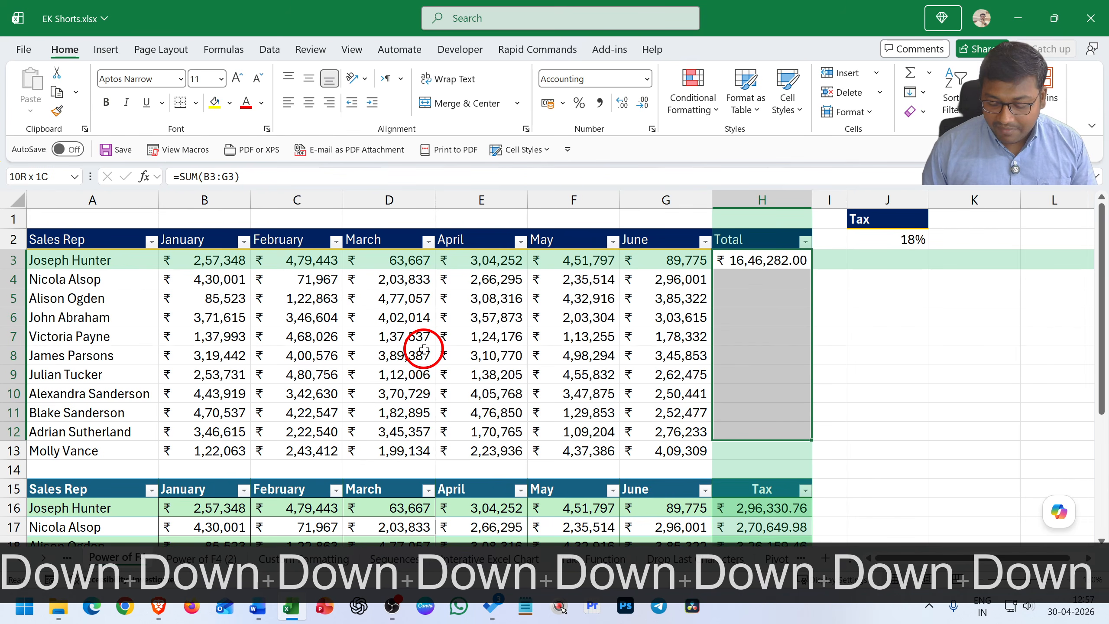
{"action": "key", "text": "shift+Down"}
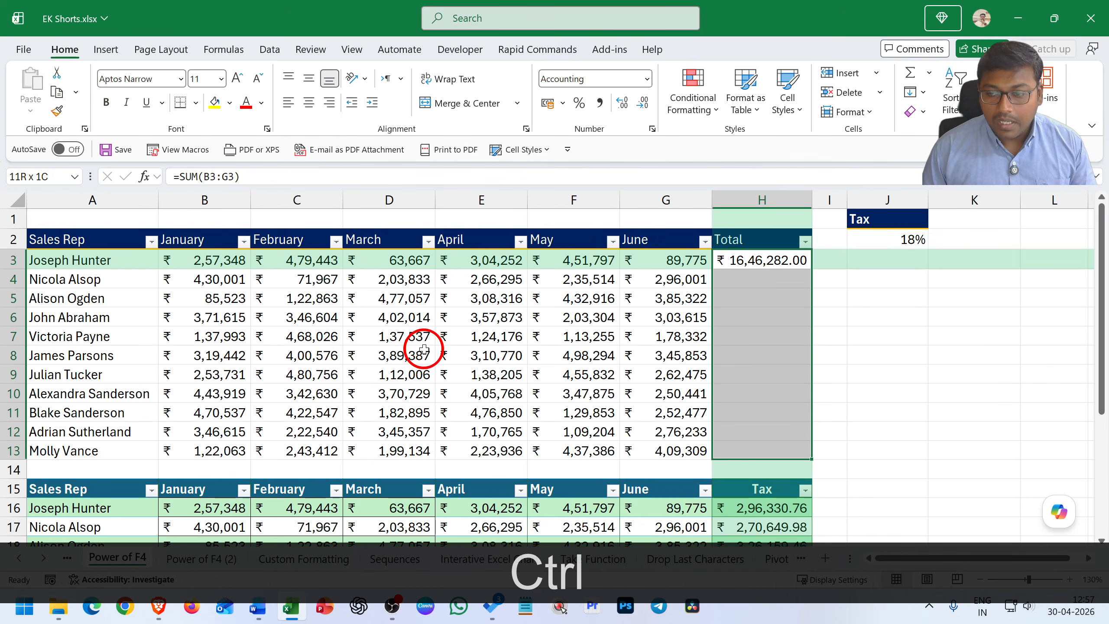
{"action": "key", "text": "ctrl+d"}
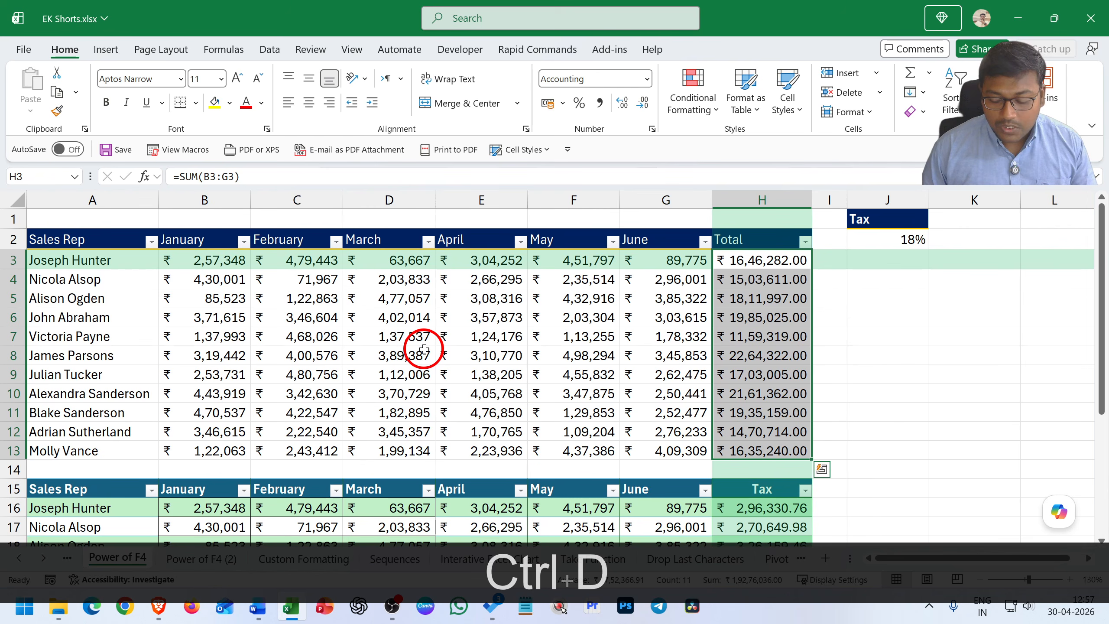
Select A27:H27 beneath the lower table and fill it down with the contents of row 26
{"action": "key", "text": "Down"}
{"action": "key", "text": "Down"}
{"action": "key", "text": "Down"}
{"action": "key", "text": "Down"}
{"action": "key", "text": "Down"}
{"action": "key", "text": "Down"}
{"action": "key", "text": "Down"}
{"action": "key", "text": "Down"}
{"action": "key", "text": "Down"}
{"action": "key", "text": "Down"}
{"action": "key", "text": "Down"}
{"action": "key", "text": "Down"}
{"action": "key", "text": "Down"}
{"action": "key", "text": "Down"}
{"action": "key", "text": "Down"}
{"action": "key", "text": "Down"}
{"action": "key", "text": "Down"}
{"action": "key", "text": "Down"}
{"action": "key", "text": "Down"}
{"action": "key", "text": "Down"}
{"action": "key", "text": "Down"}
{"action": "key", "text": "Down"}
{"action": "key", "text": "Down"}
{"action": "key", "text": "Down"}
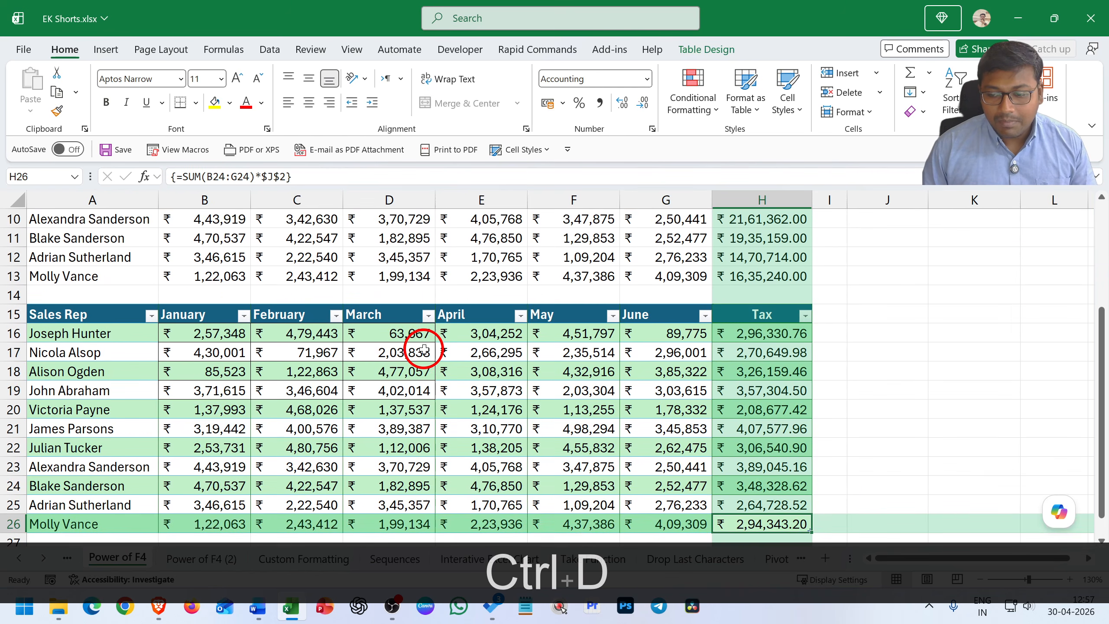
{"action": "key", "text": "shift+Left"}
{"action": "key", "text": "shift+Left"}
{"action": "key", "text": "shift+Left"}
{"action": "key", "text": "shift+Left"}
{"action": "key", "text": "shift+Left"}
{"action": "key", "text": "shift+Left"}
{"action": "key", "text": "shift+Left"}
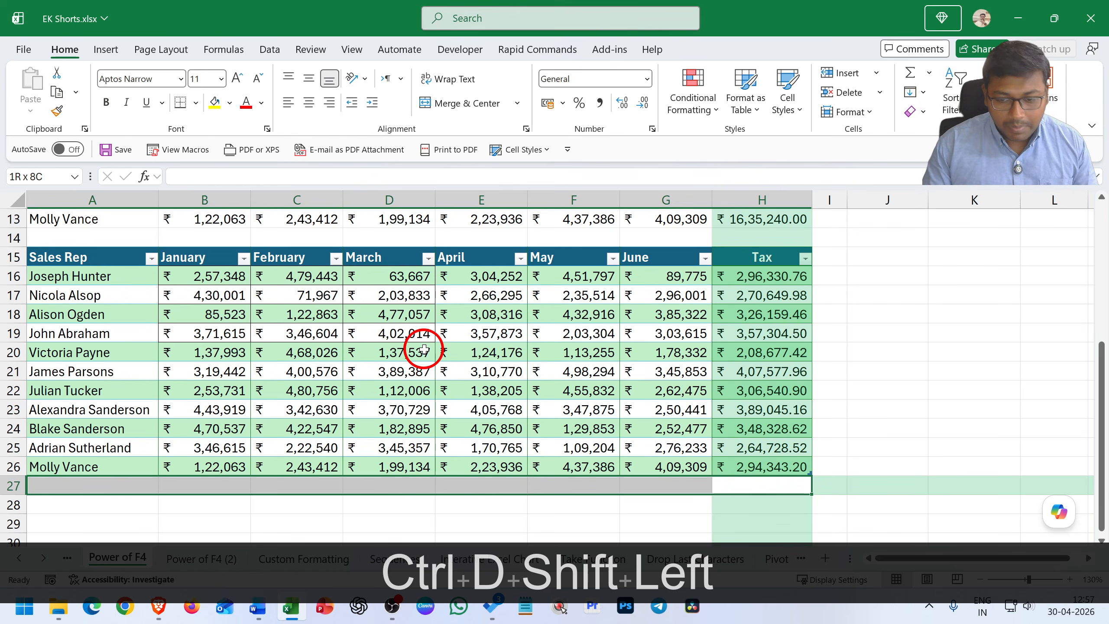
{"action": "key", "text": "ctrl+d"}
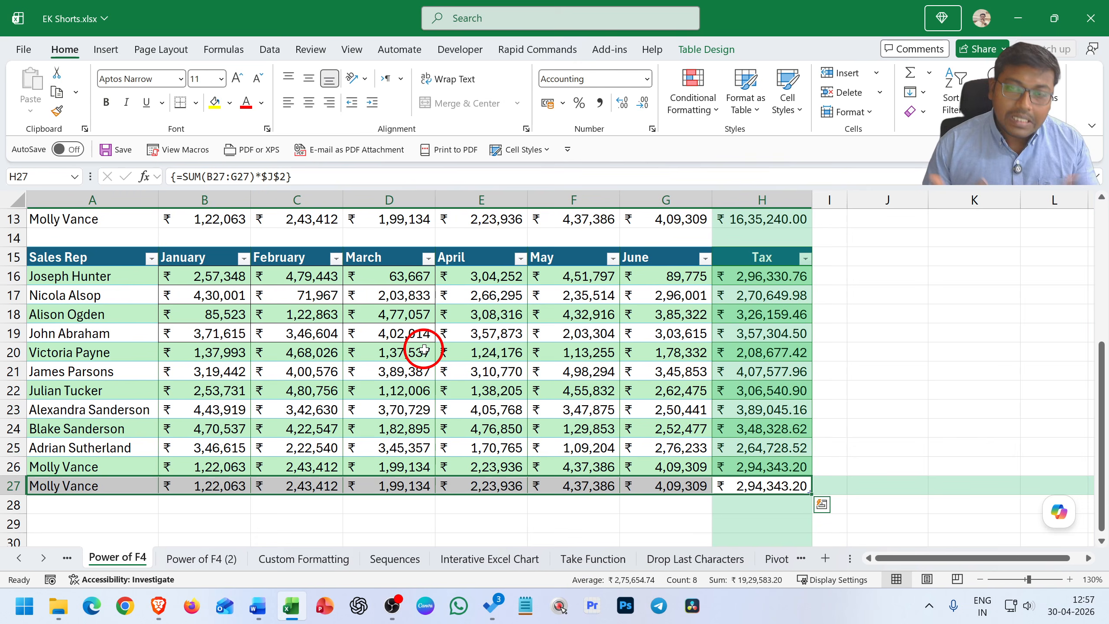
Fill the Tax column right into I15:I27 and autofit the width of column I
{"action": "key", "text": "Right"}
{"action": "key", "text": "shift+Up"}
{"action": "key", "text": "shift+Up"}
{"action": "key", "text": "shift+Up"}
{"action": "key", "text": "shift+Up"}
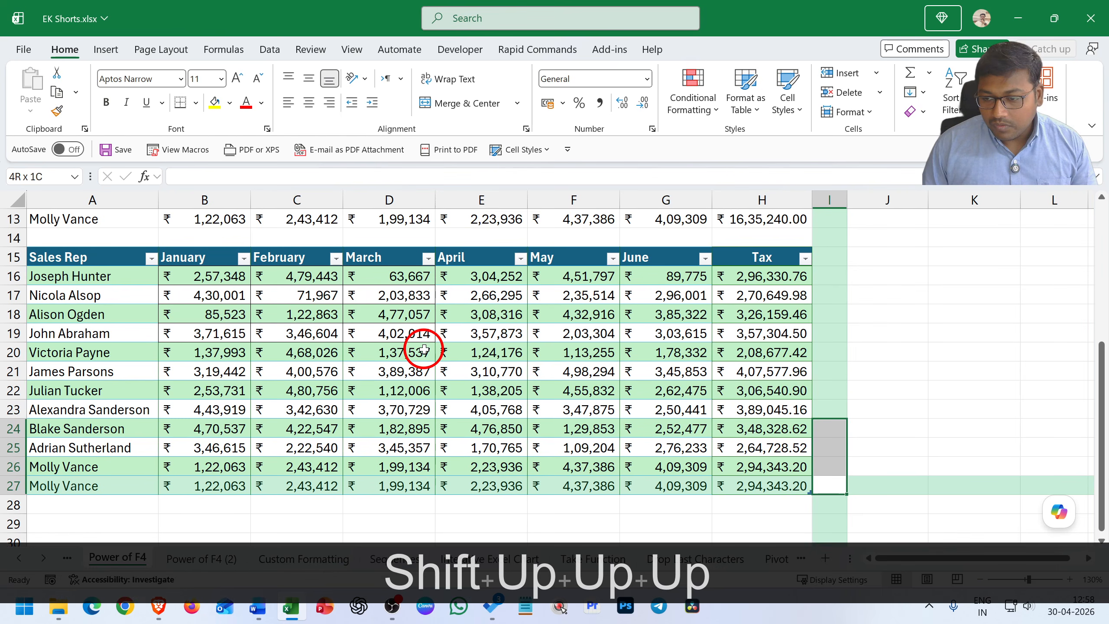
{"action": "key", "text": "shift+Up"}
{"action": "key", "text": "shift+Up"}
{"action": "key", "text": "shift+Up"}
{"action": "key", "text": "shift+Up"}
{"action": "key", "text": "shift+Up"}
{"action": "key", "text": "shift+Up"}
{"action": "key", "text": "shift+Up"}
{"action": "key", "text": "shift+Up"}
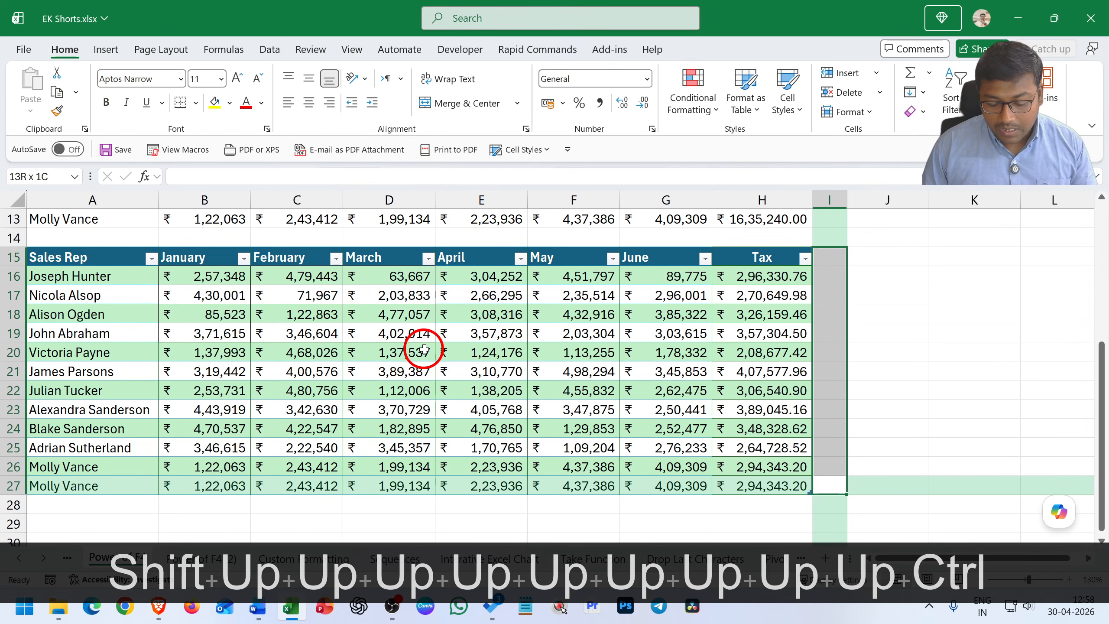
{"action": "key", "text": "ctrl+r"}
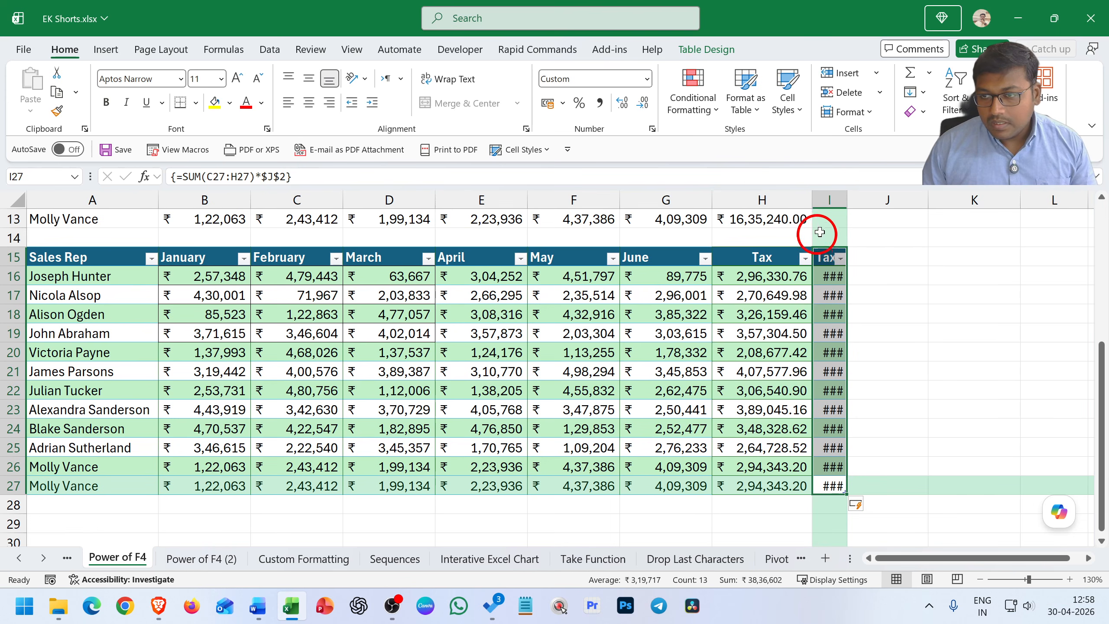
{"action": "double_click", "coordinate": [847, 200]}
{"action": "left_click", "coordinate": [837, 298]}
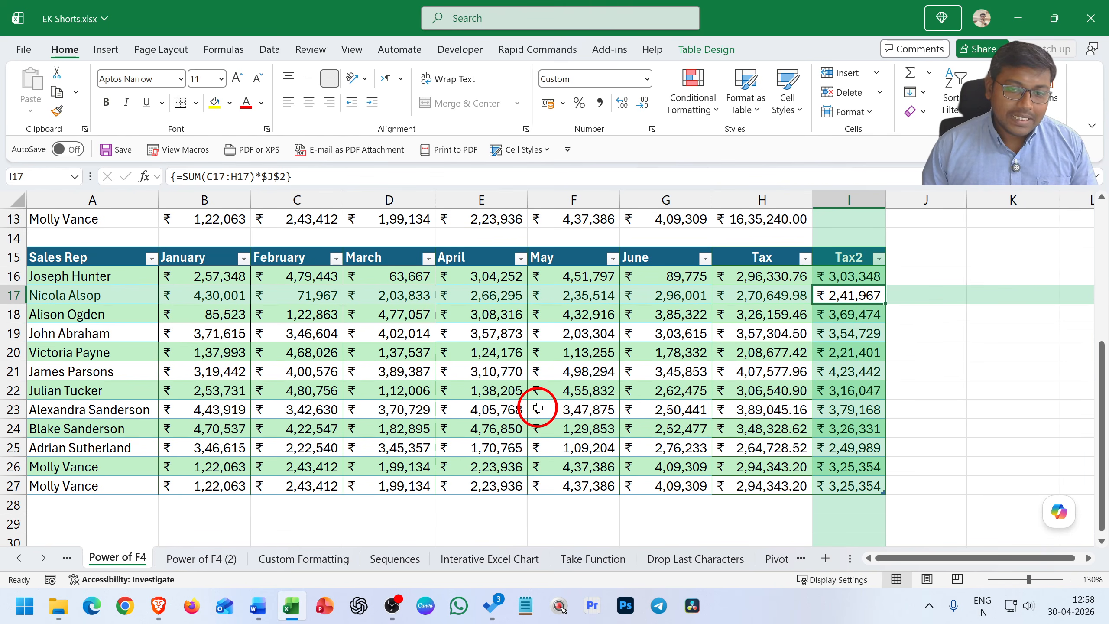
Switch from the Power of F4 sheet to the preceding Curly sheet
{"action": "scroll", "coordinate": [540, 404], "scroll_direction": "up", "scroll_amount": 4}
{"action": "scroll", "coordinate": [720, 357], "scroll_direction": "down", "scroll_amount": 4}
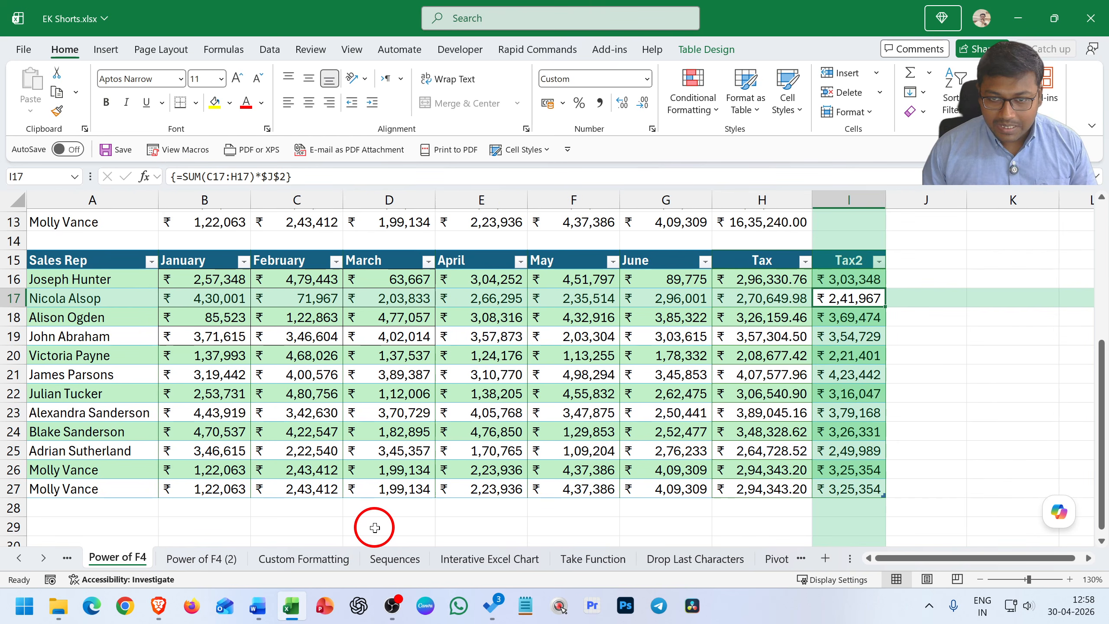
{"action": "scroll", "coordinate": [674, 318], "scroll_direction": "up", "scroll_amount": 4}
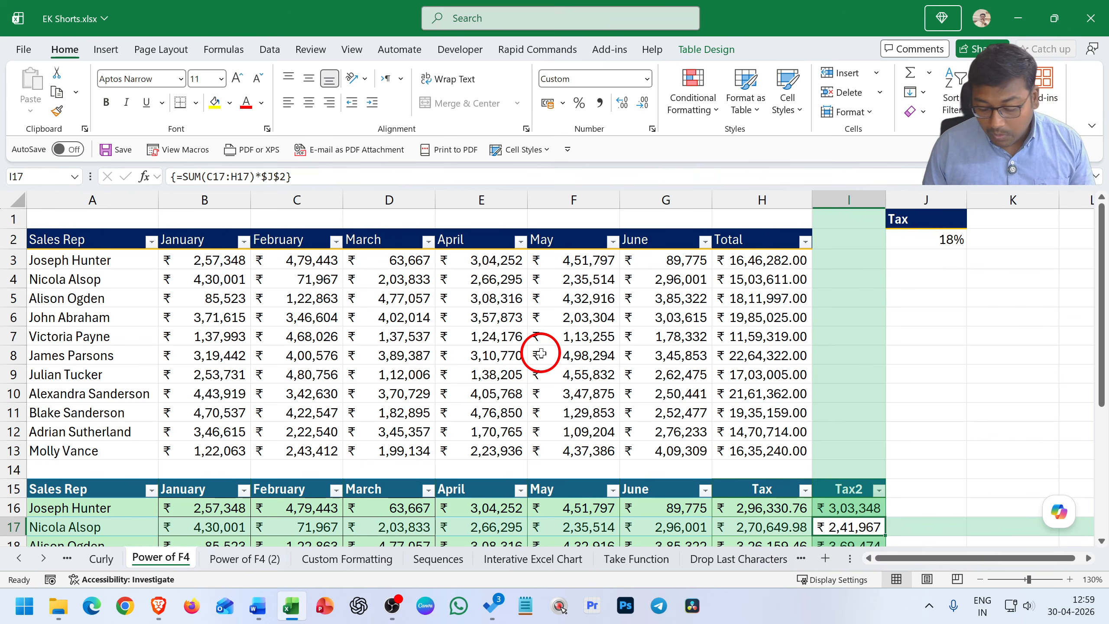
{"action": "key", "text": "ctrl"}
{"action": "key", "text": "ctrl+Page_Up"}
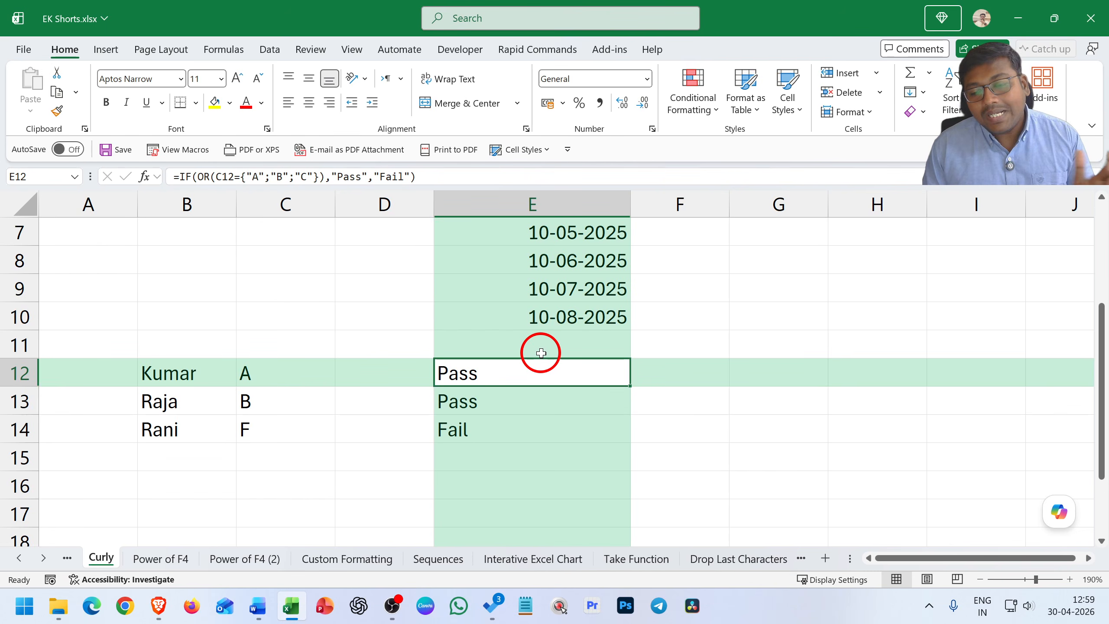
Step forward three worksheets to Custom Formatting and step back to the Curly sheet
{"action": "key", "text": "ctrl+Page_Down"}
{"action": "key", "text": "ctrl+Page_Down"}
{"action": "key", "text": "ctrl+Page_Down"}
{"action": "key", "text": "ctrl+Page_Up"}
{"action": "key", "text": "ctrl+Page_Up"}
{"action": "key", "text": "ctrl+Page_Up"}
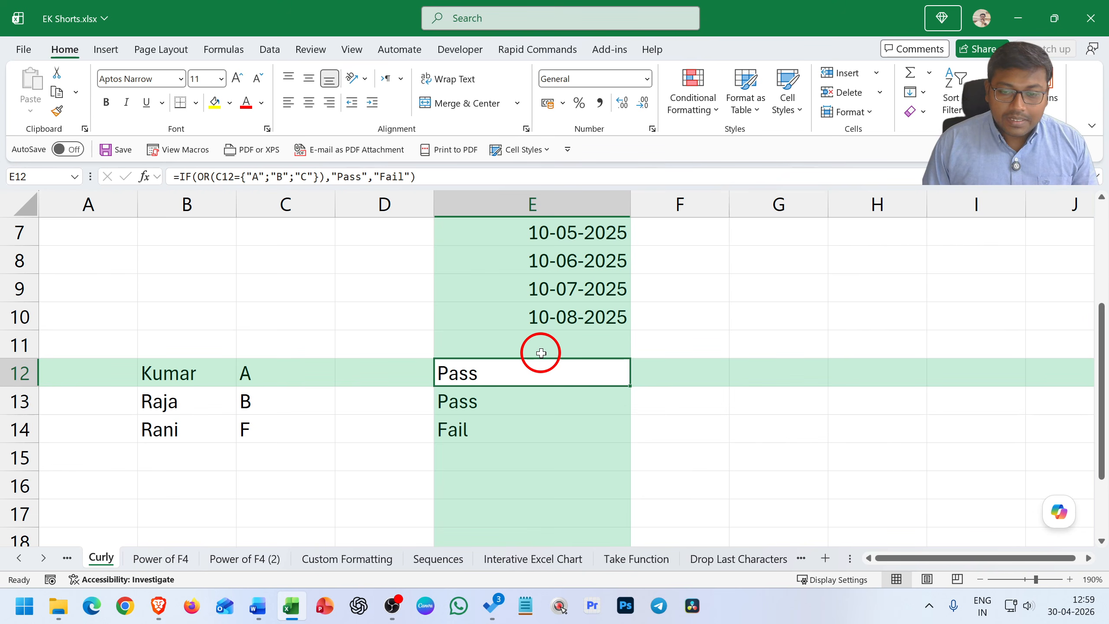
Examine the pass/fail formulas in E12:E14 by showing formulas on the Curly sheet, and switch back to displaying results
{"action": "key", "text": "Down"}
{"action": "key", "text": "Down"}
{"action": "key", "text": "Up"}
{"action": "key", "text": "Up"}
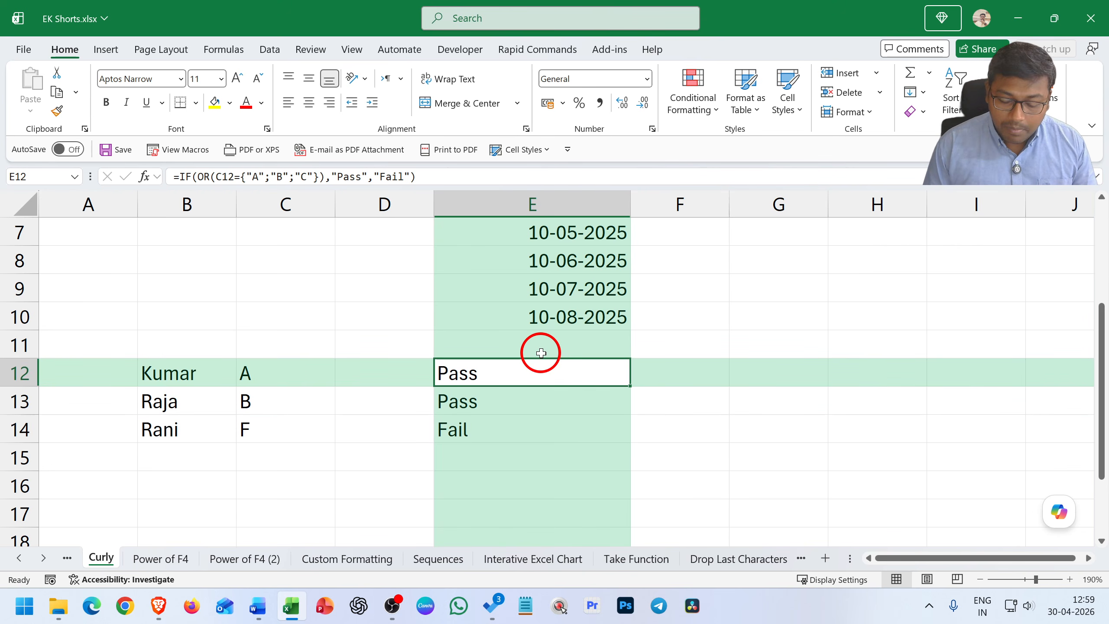
{"action": "key", "text": "ctrl+grave"}
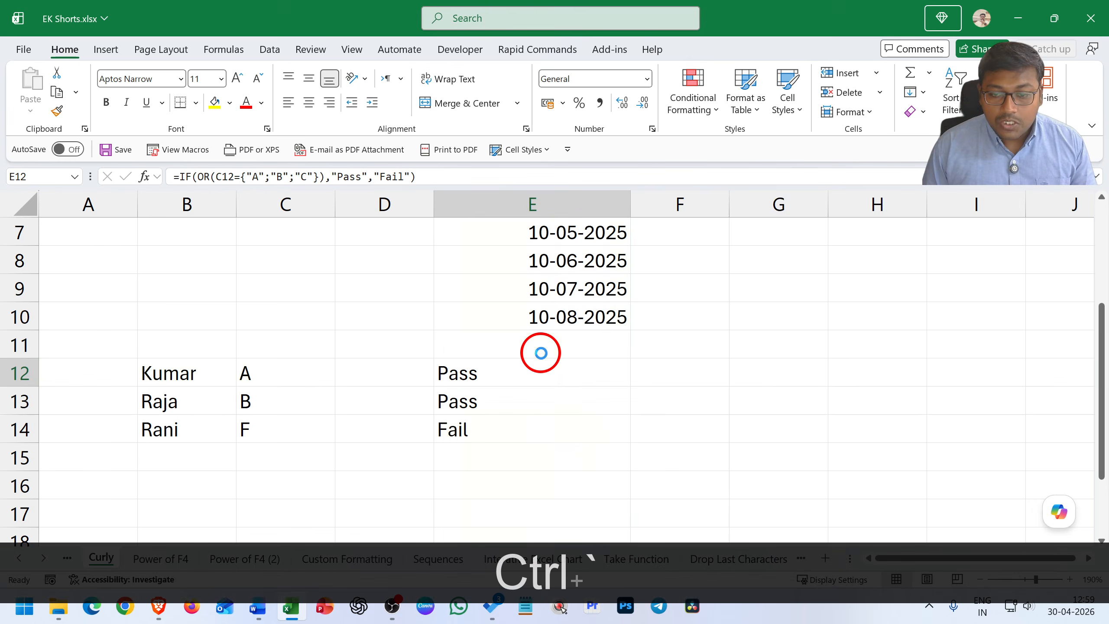
{"action": "key", "text": "Right"}
{"action": "key", "text": "Right"}
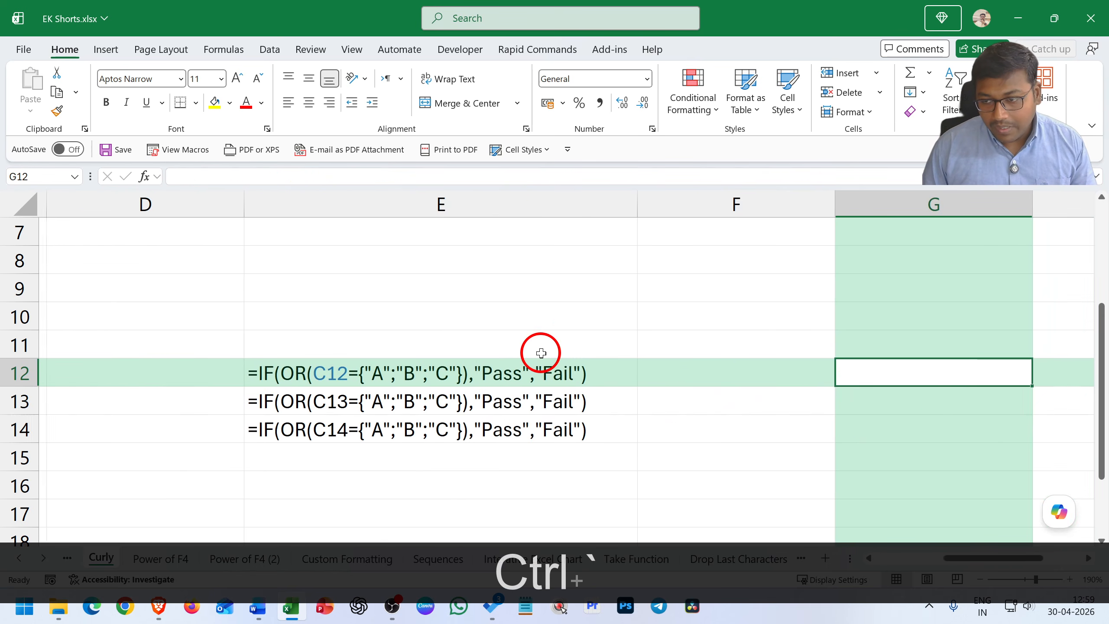
{"action": "key", "text": "Left"}
{"action": "key", "text": "Left"}
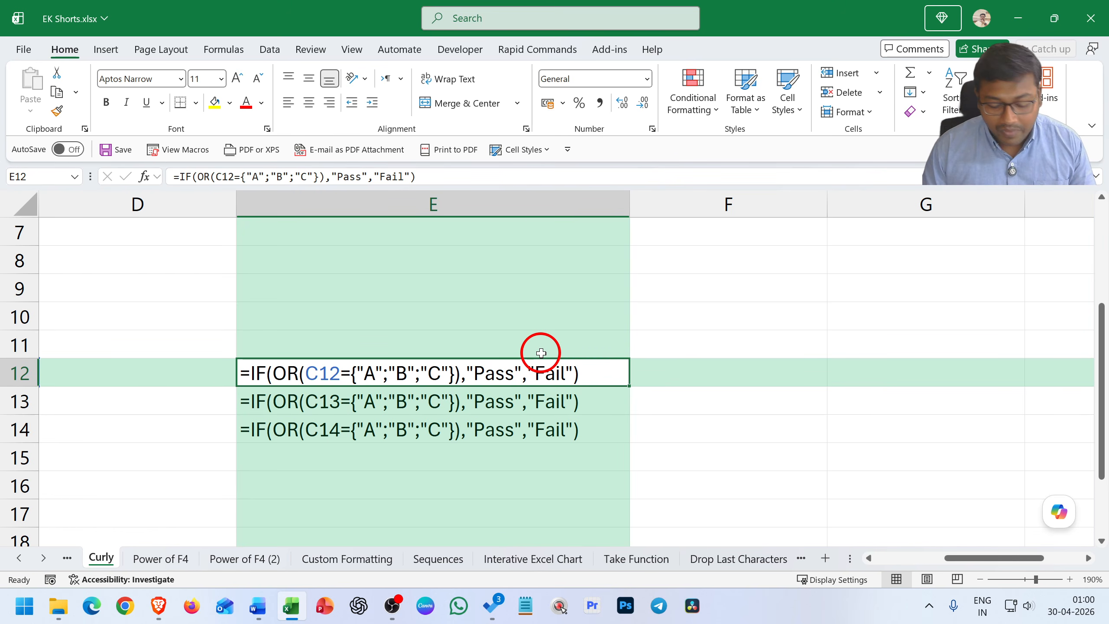
{"action": "key", "text": "ctrl"}
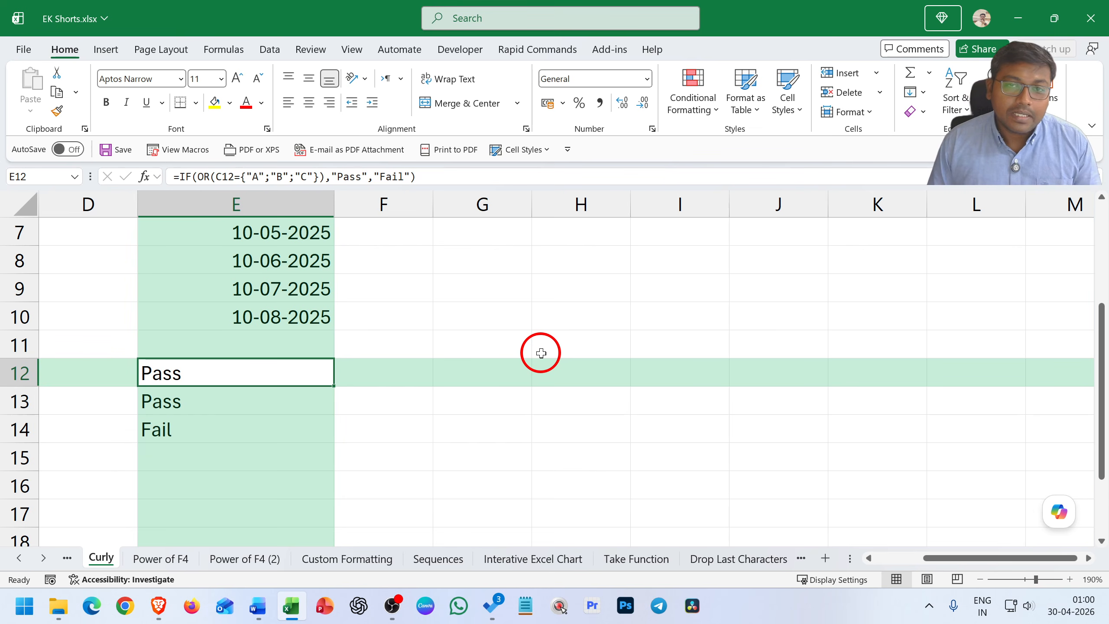
{"action": "key", "text": "Left"}
{"action": "key", "text": "Left"}
{"action": "key", "text": "Right"}
{"action": "key", "text": "Right"}
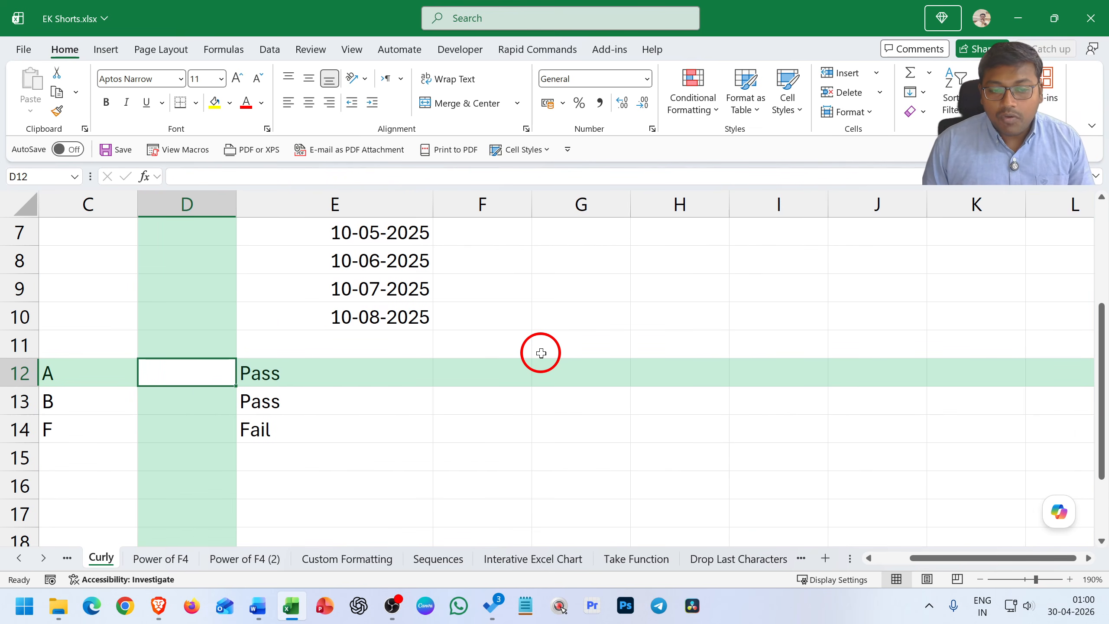
Show the worksheet's formulas with the first pass/fail cell E12 selected, and switch back to displaying results
{"action": "key", "text": "Left"}
{"action": "key", "text": "Right"}
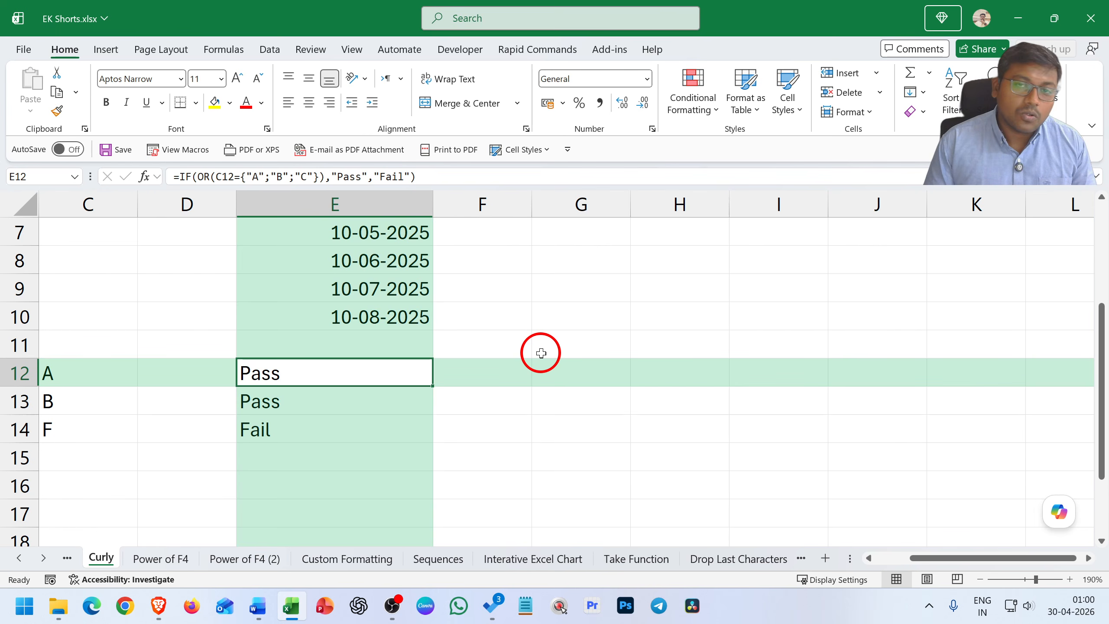
{"action": "key", "text": "ctrl+1"}
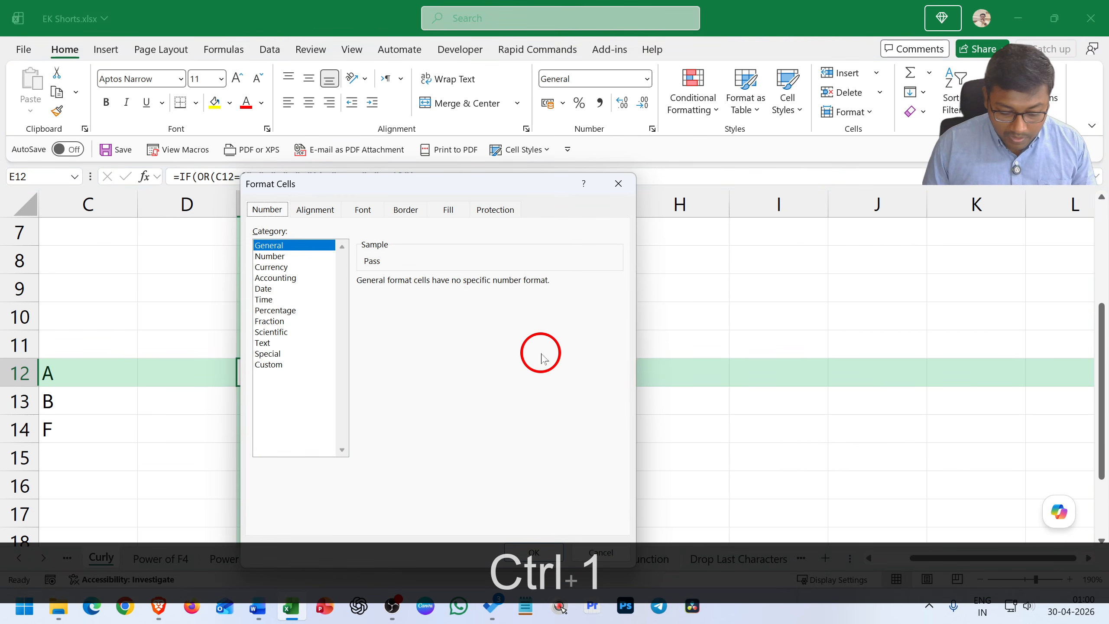
{"action": "key", "text": "Escape"}
{"action": "key", "text": "ctrl+grave"}
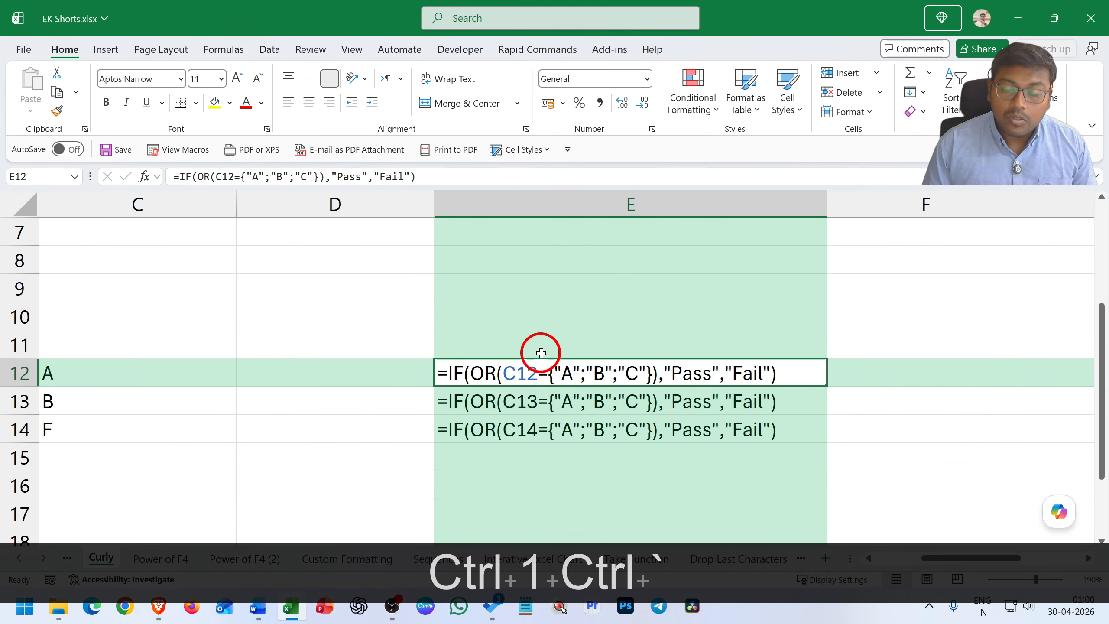
{"action": "key", "text": "ctrl+grave"}
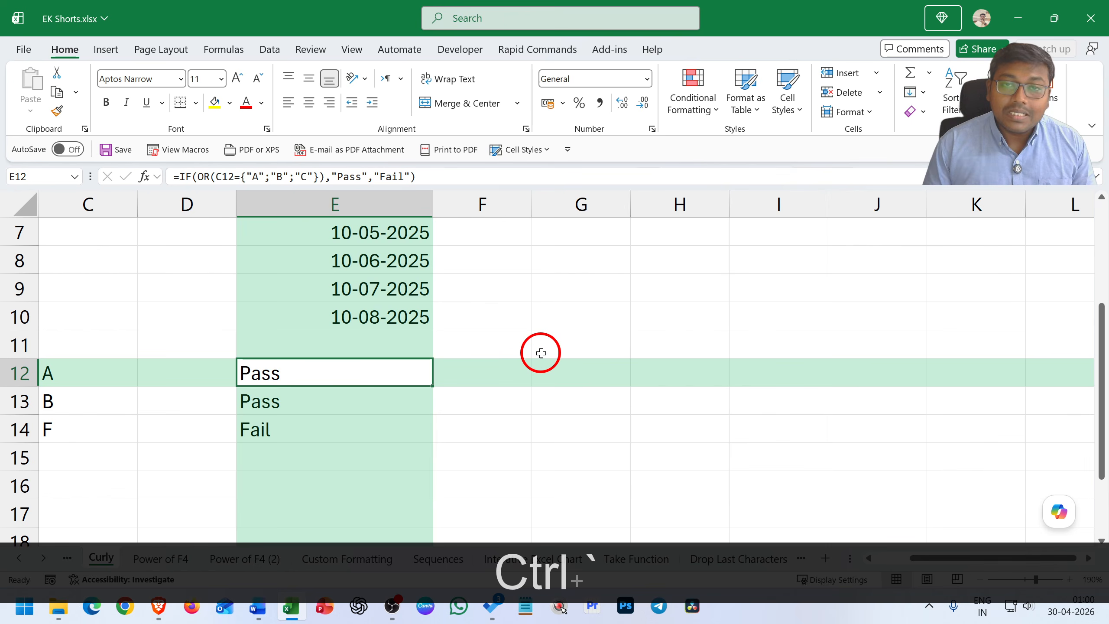
Open the name in B12 for editing, commit it without changes and move down to B14
{"action": "key", "text": "Left"}
{"action": "key", "text": "Left"}
{"action": "key", "text": "Left"}
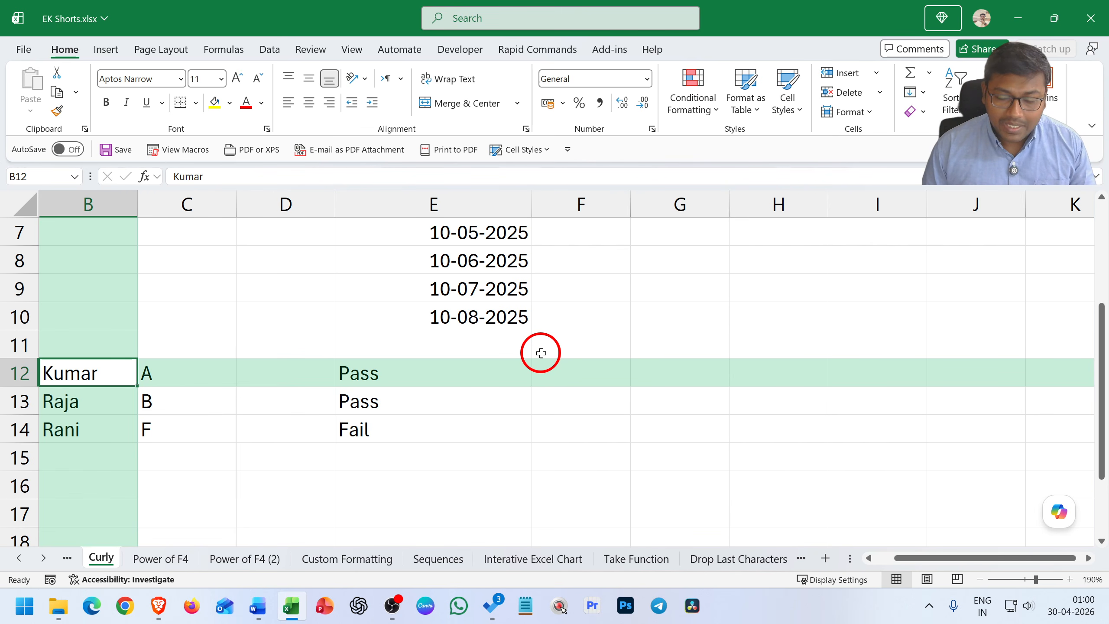
{"action": "key", "text": "F2"}
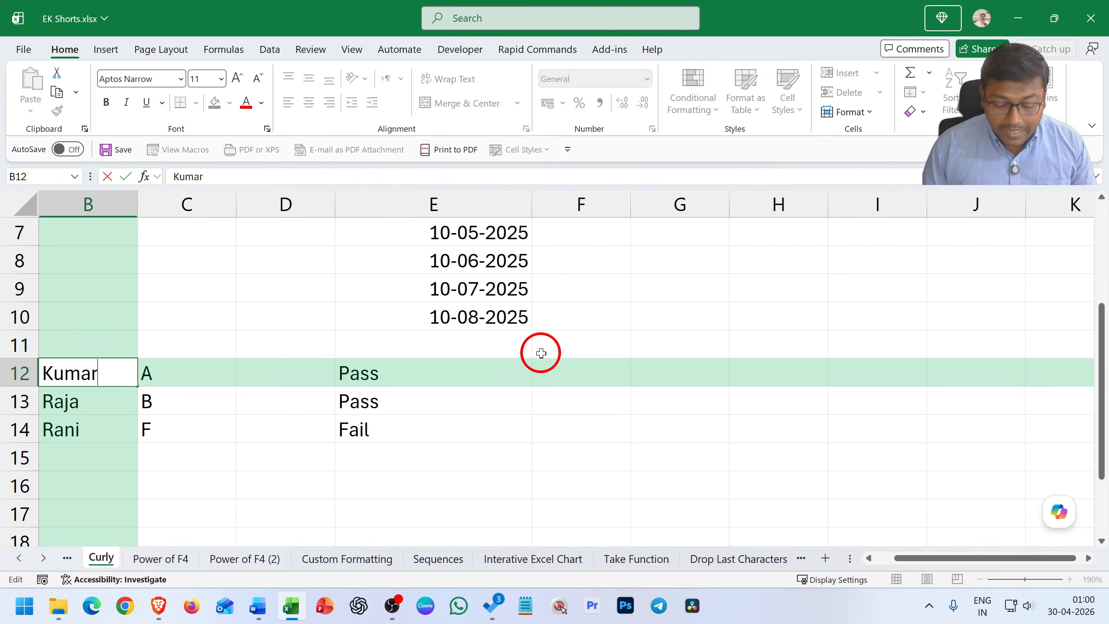
{"action": "key", "text": "Return"}
{"action": "key", "text": "Return"}
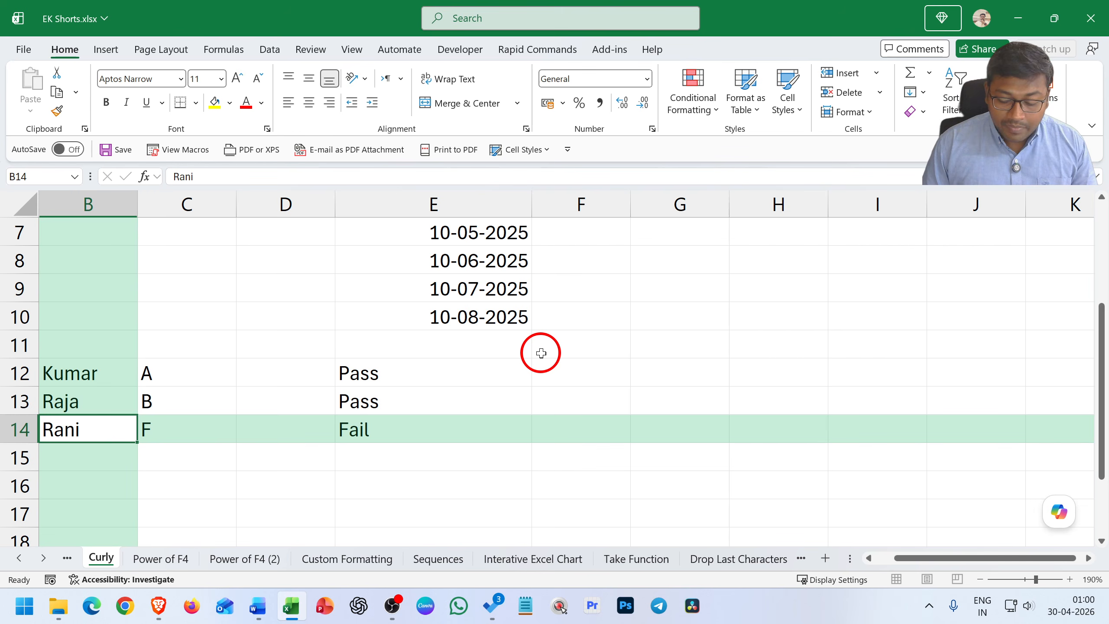
Add a second person's name on a new line inside B12, followed by another line break, and commit the entry
{"action": "key", "text": "Up"}
{"action": "key", "text": "Up"}
{"action": "key", "text": "F2"}
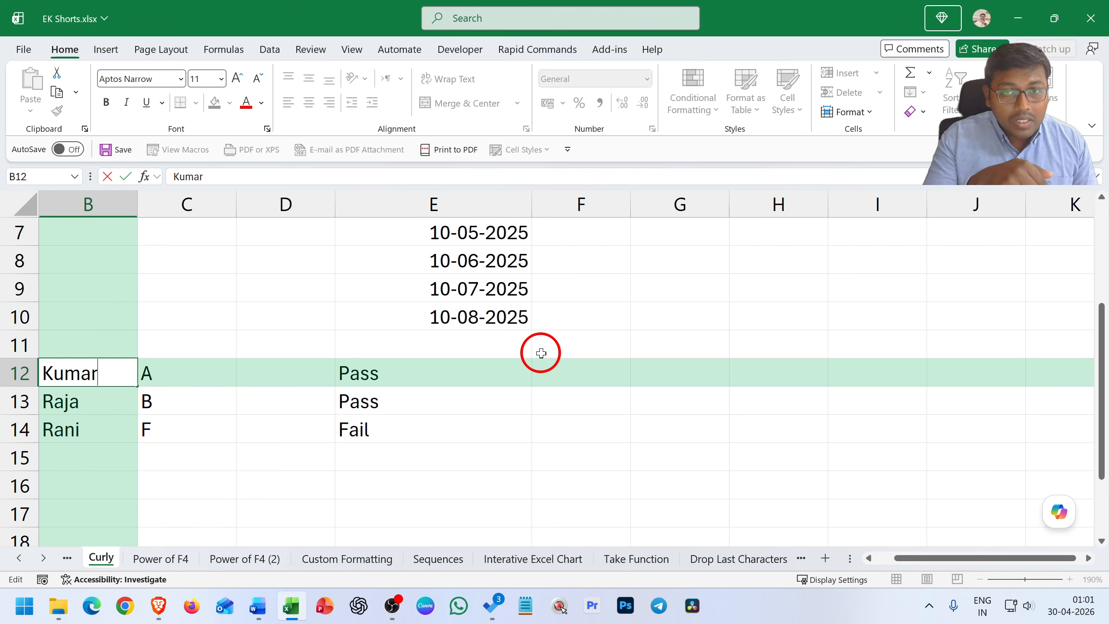
{"action": "key", "text": "alt+Return"}
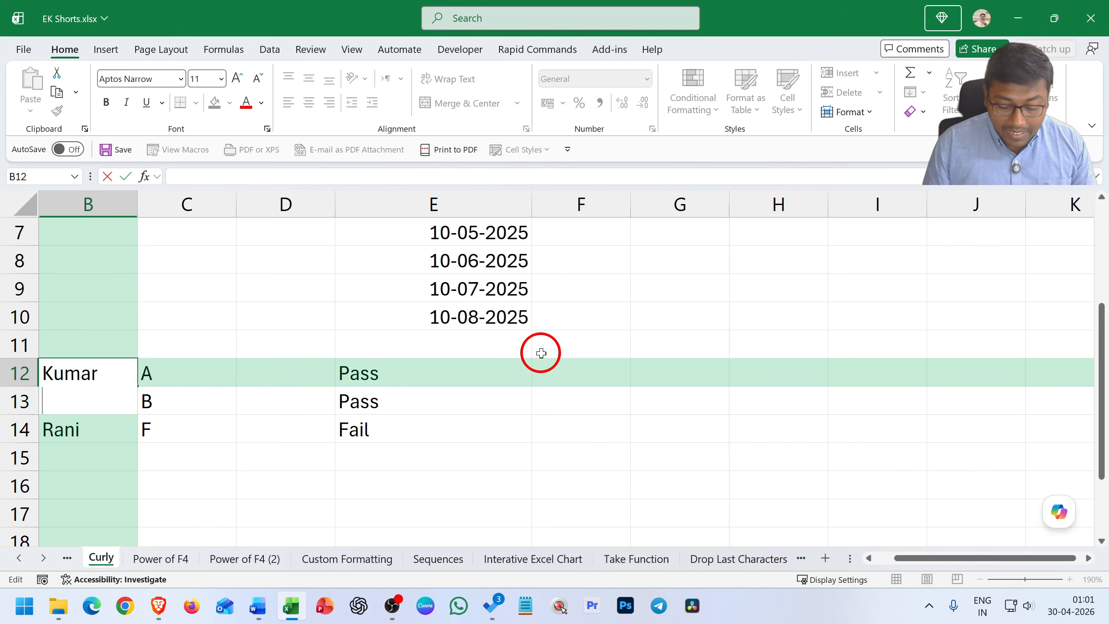
{"action": "type", "text": "Vignesh"}
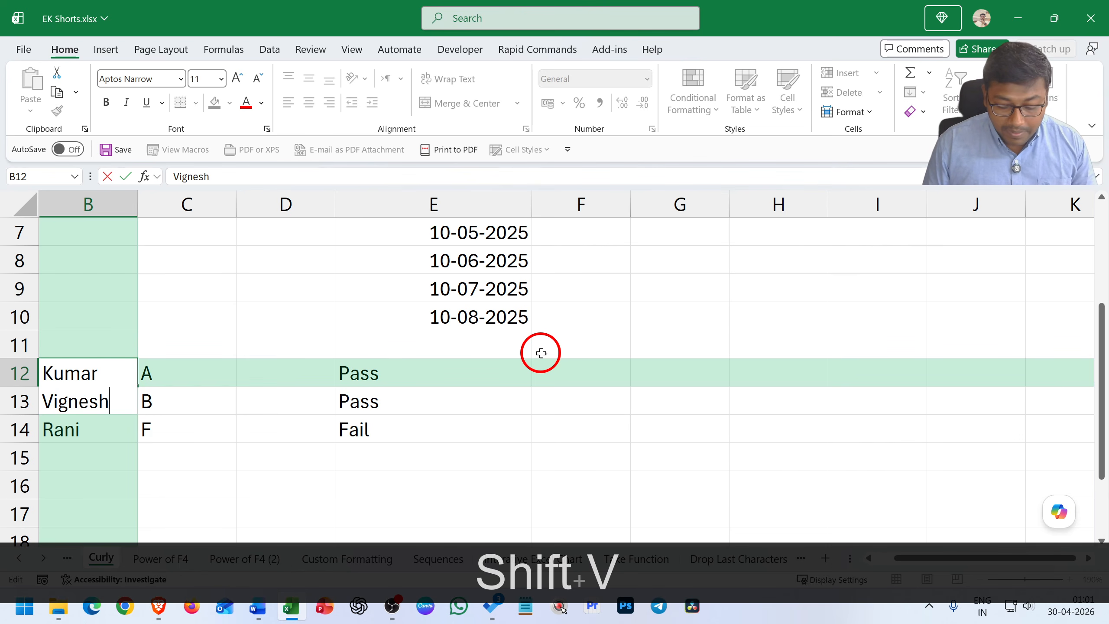
{"action": "key", "text": "alt+Return"}
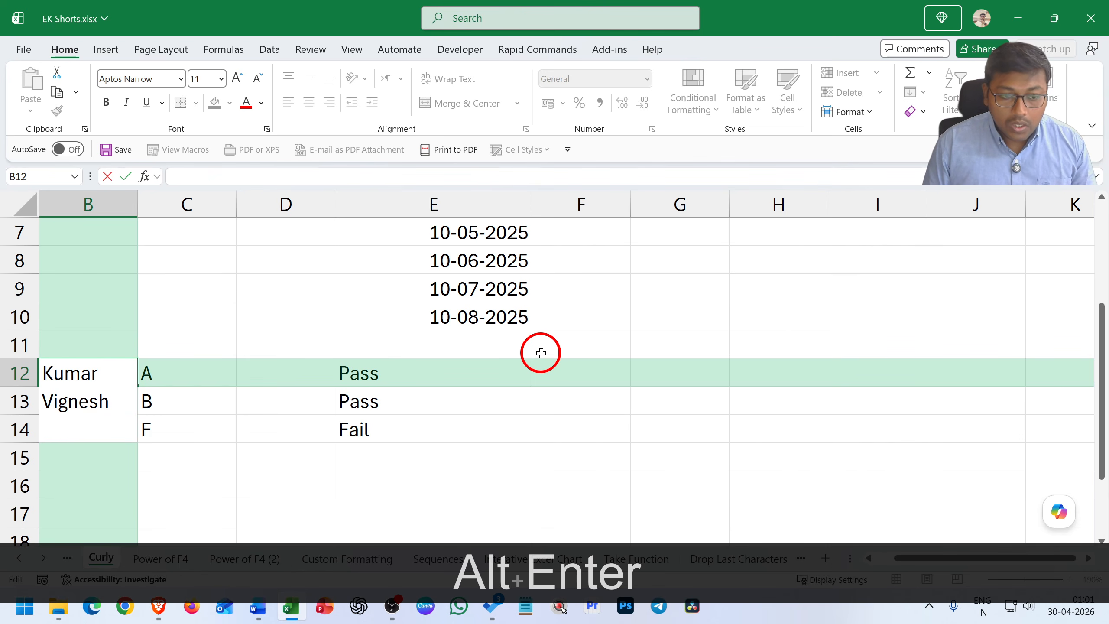
{"action": "key", "text": "Return"}
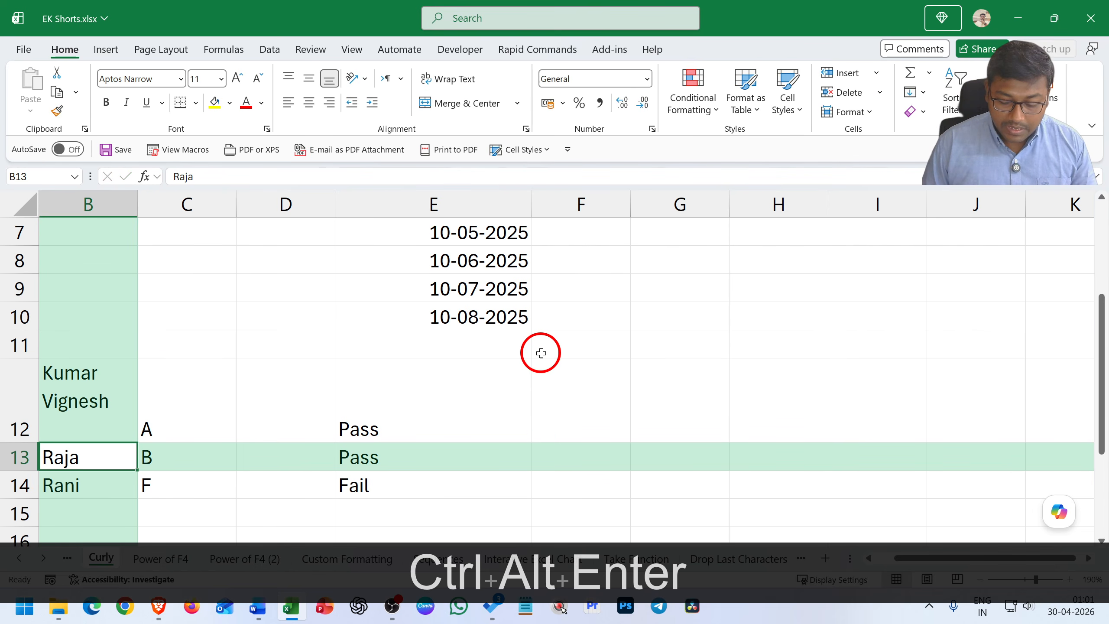
Try to insert line breaks after the name in B13, and leave the cell without saving the edit
{"action": "key", "text": "F2"}
{"action": "key", "text": "ctrl+alt+Return"}
{"action": "key", "text": "ctrl+alt+Return"}
{"action": "key", "text": "ctrl+alt+Return"}
{"action": "key", "text": "ctrl+alt+Return"}
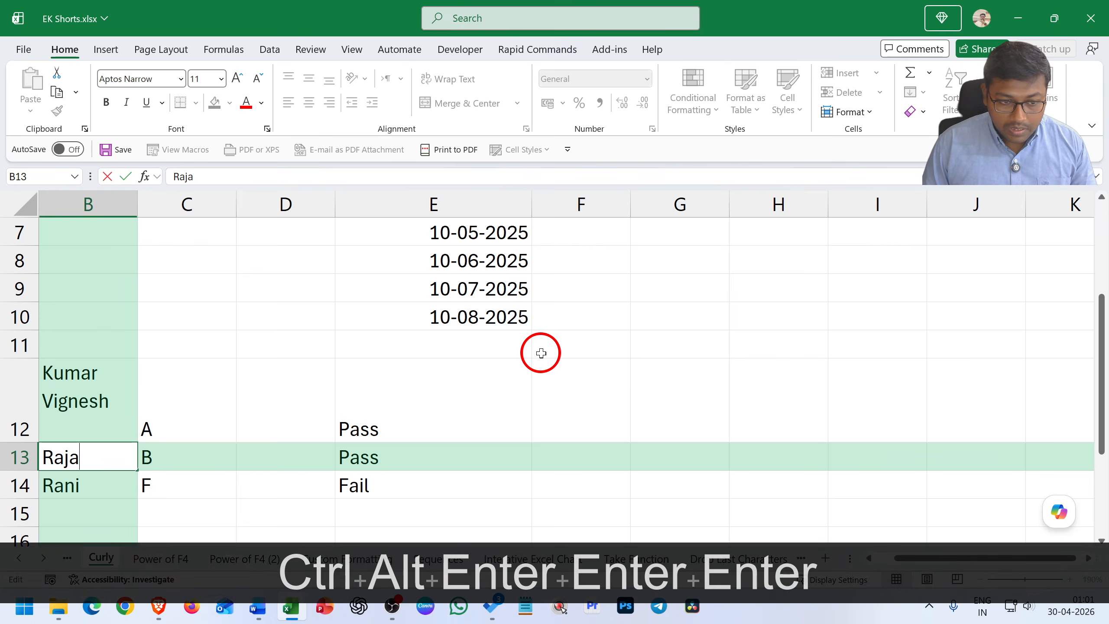
{"action": "key", "text": "Escape"}
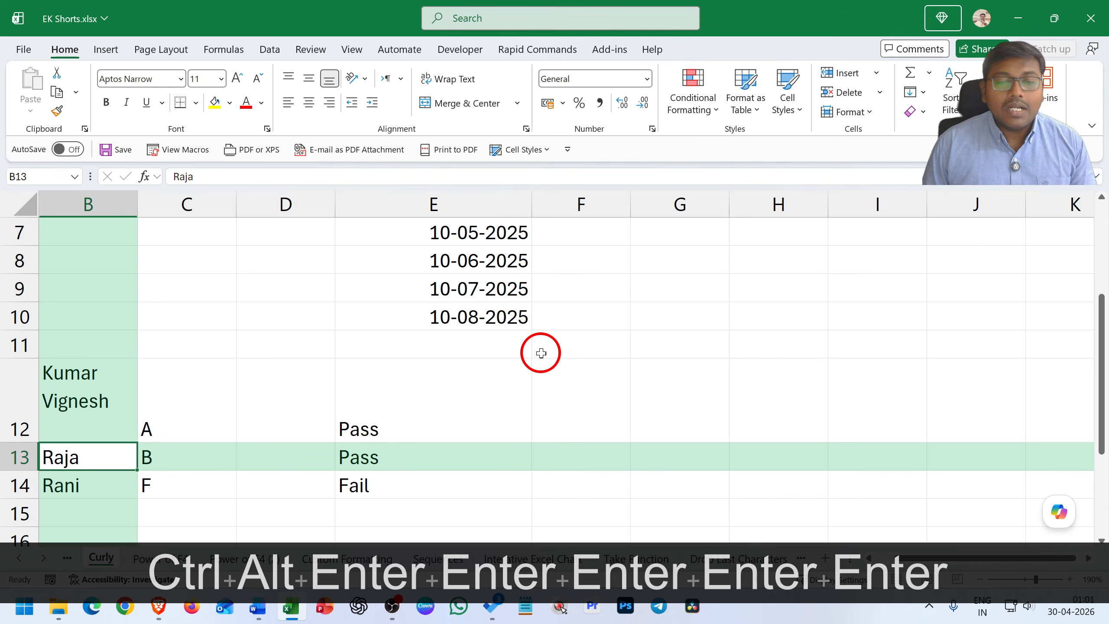